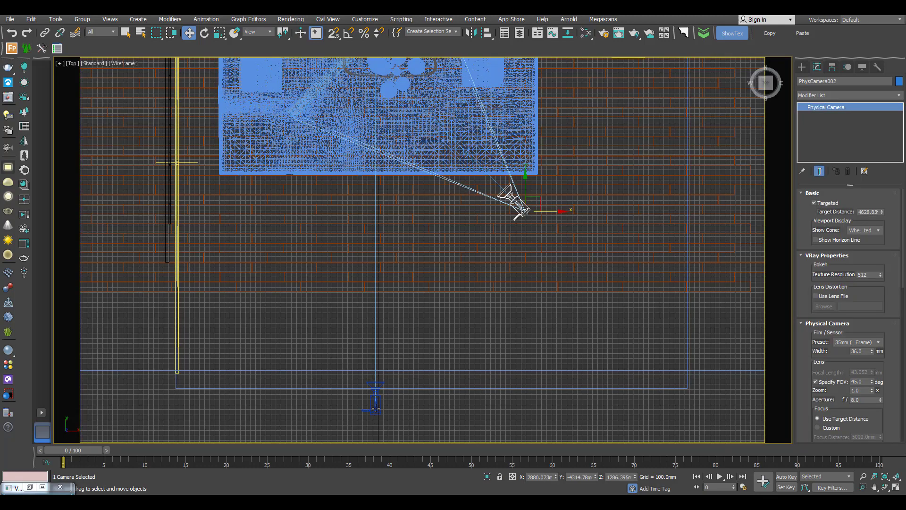
Inspect PhysCamera001 in the top view, compare both cameras' framing and output sizes, and clear the selection.
click(375, 404)
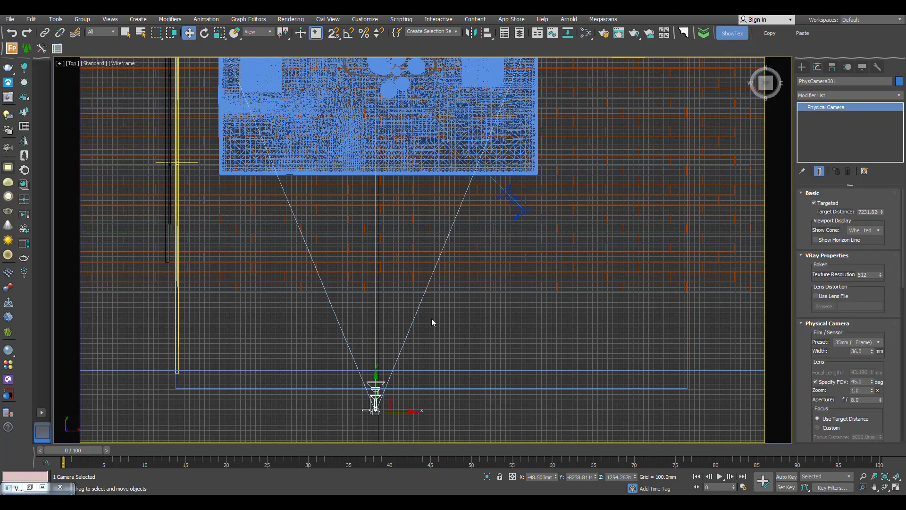
scroll(432, 321, down, 2)
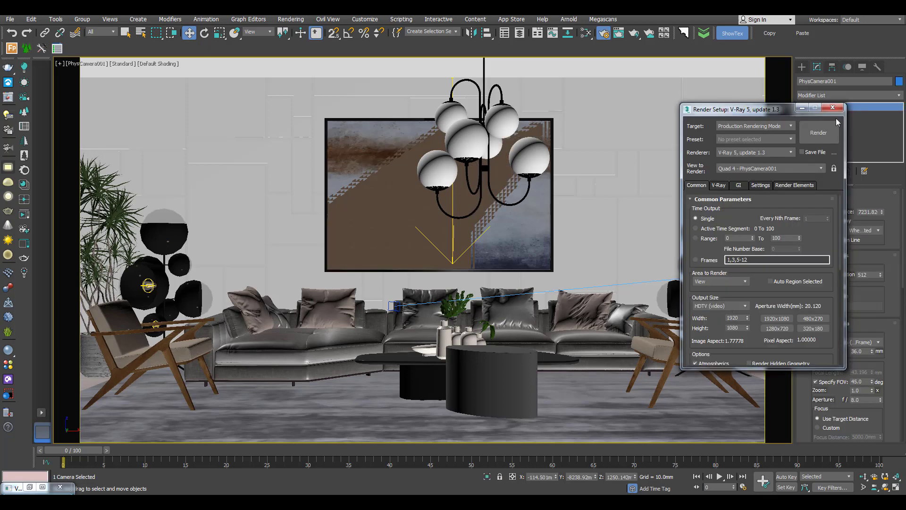
click(831, 109)
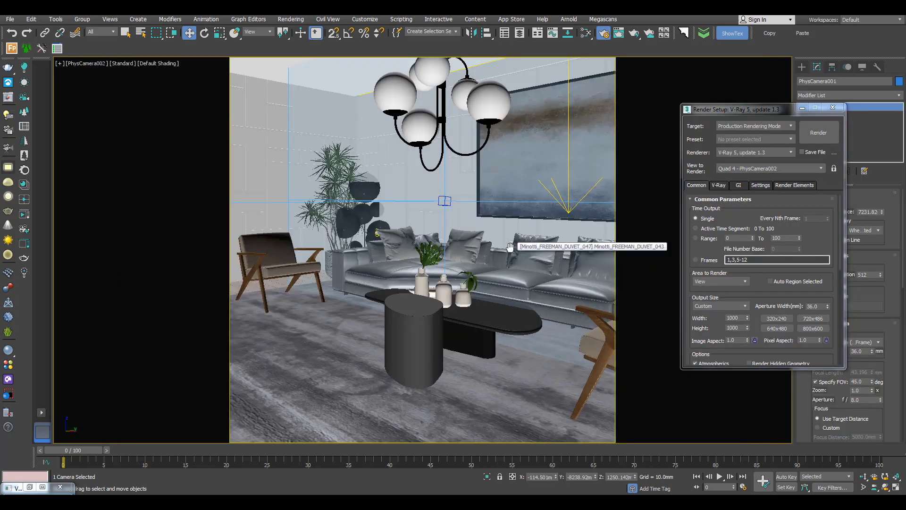
key(ctrl+d)
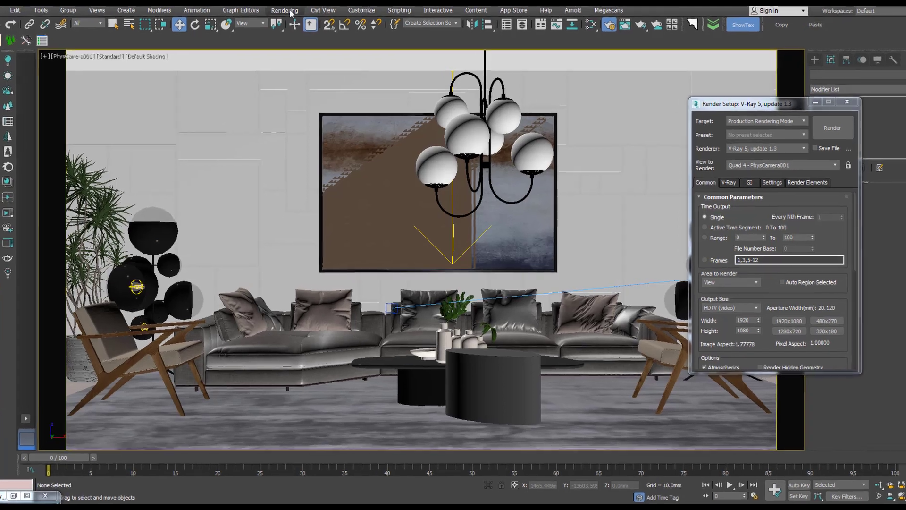
Open Batch Render and add a new render entry named Cam_001.
click(288, 10)
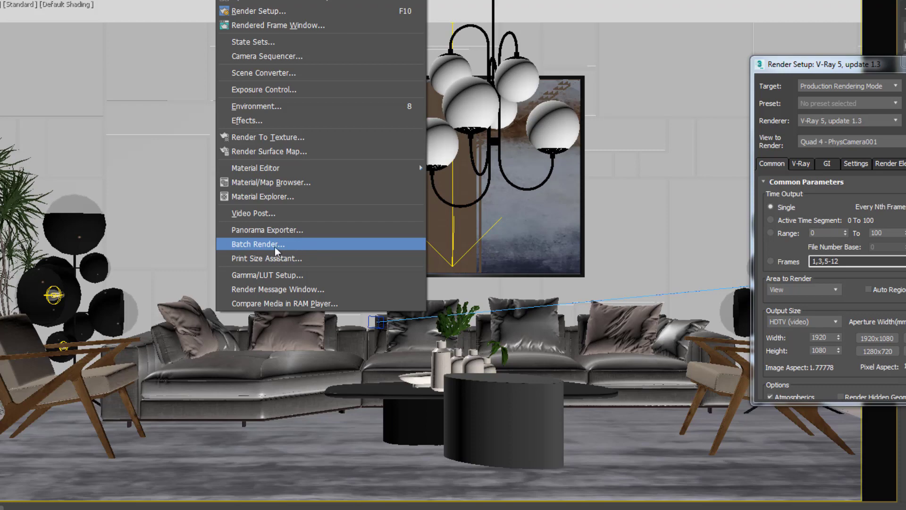
click(300, 244)
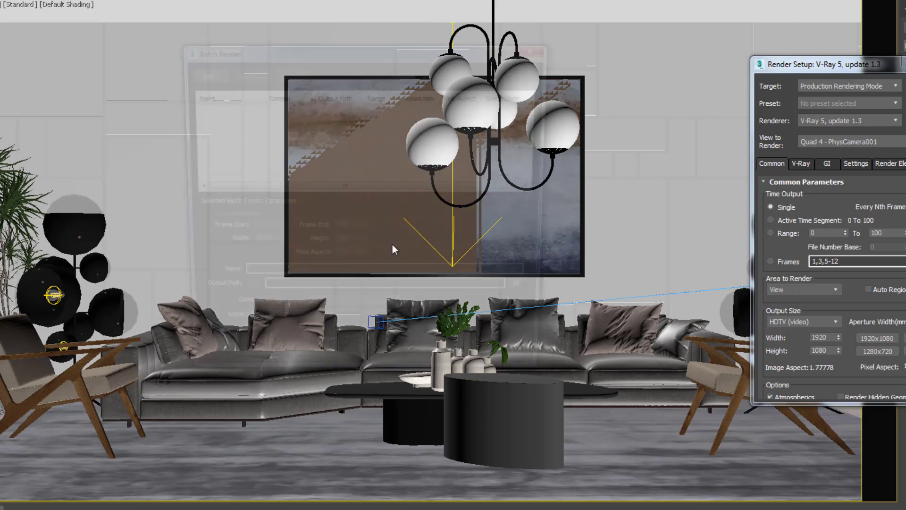
drag(423, 52, 393, 61)
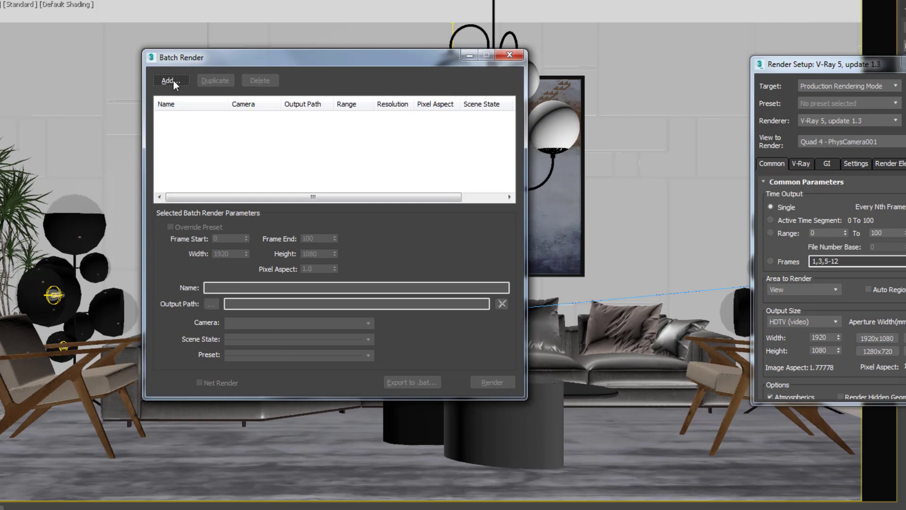
click(173, 80)
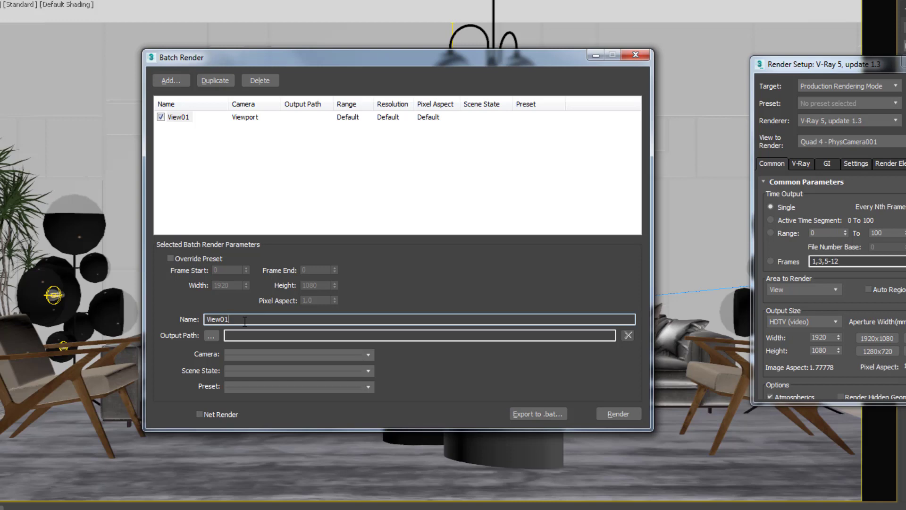
double_click(245, 321)
text(Cam_001)
key(Return)
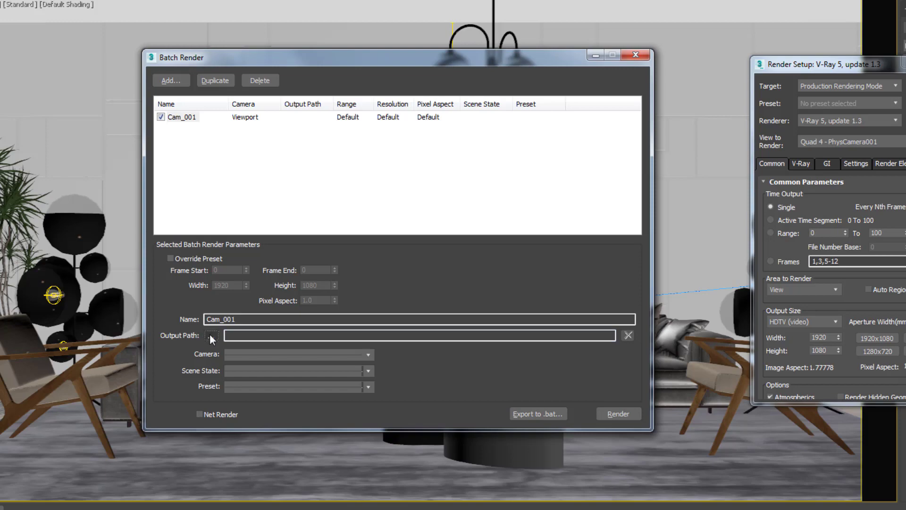
Set the entry's output path to a JPEG file named Cam_001 in the BATCH RENDER folder, accepting the JPEG image settings.
click(211, 335)
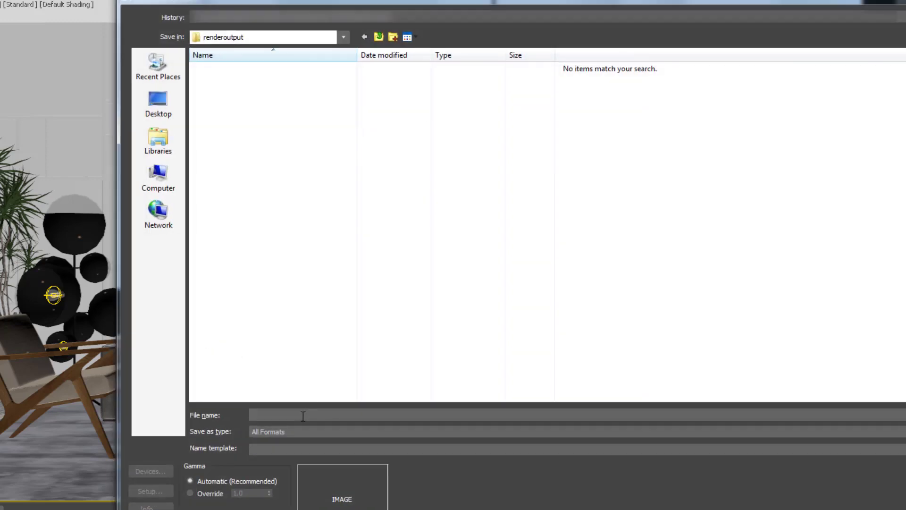
key(ctrl+v)
key(Return)
text(Cam_001)
click(287, 432)
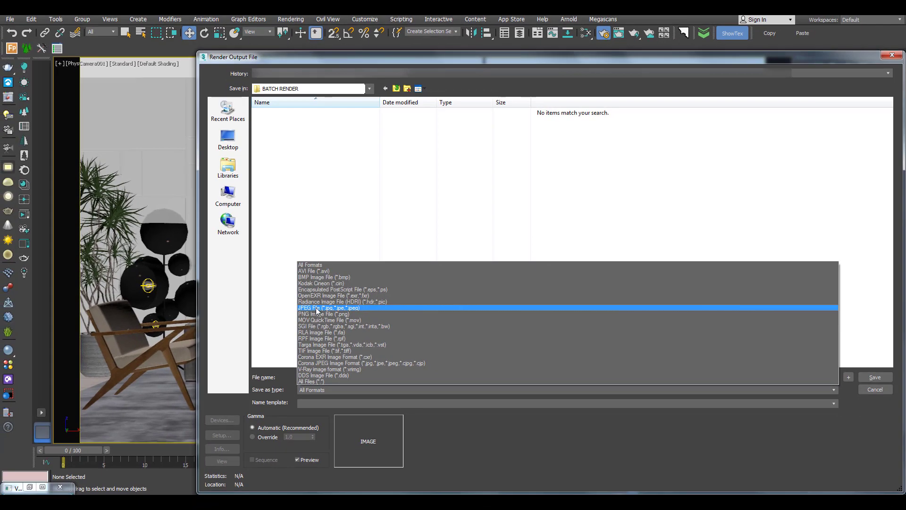
click(317, 309)
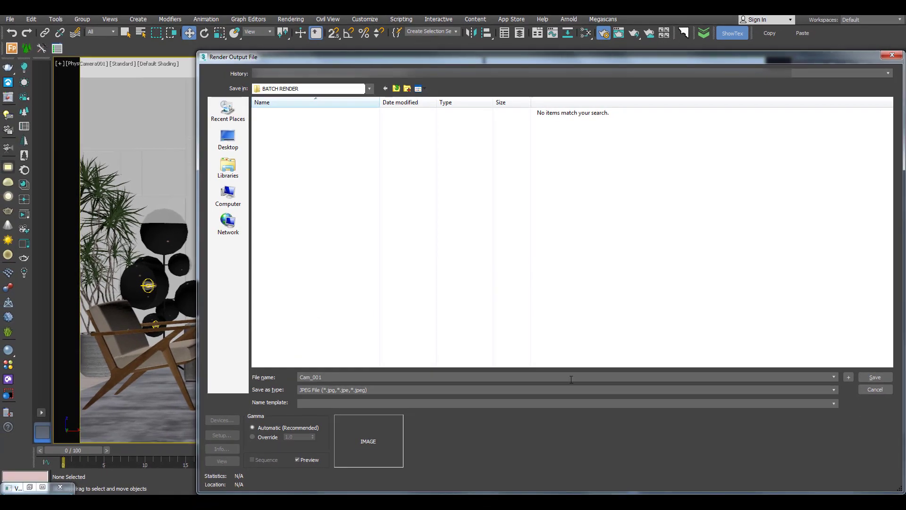
click(876, 378)
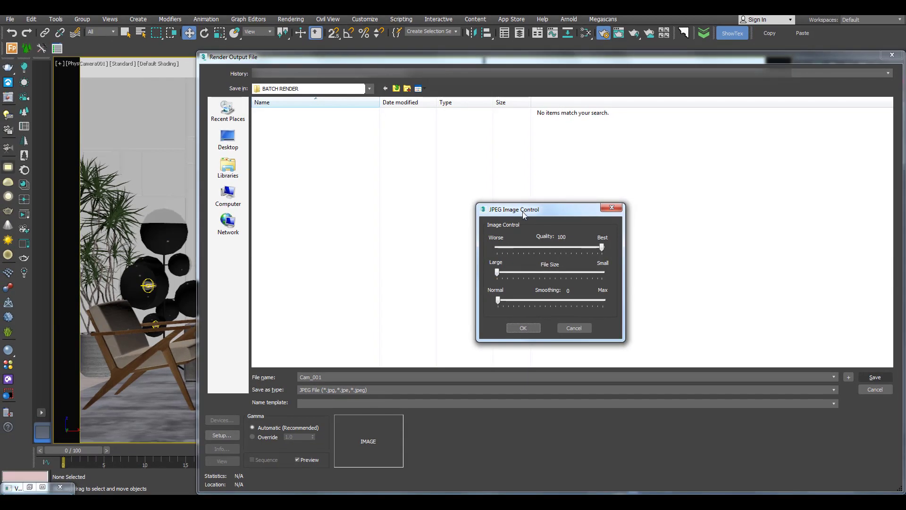
click(523, 328)
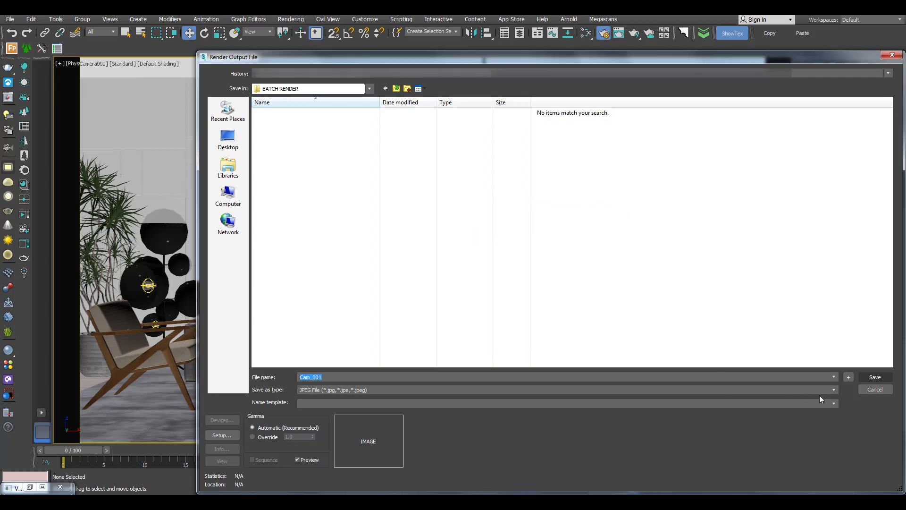
key(Return)
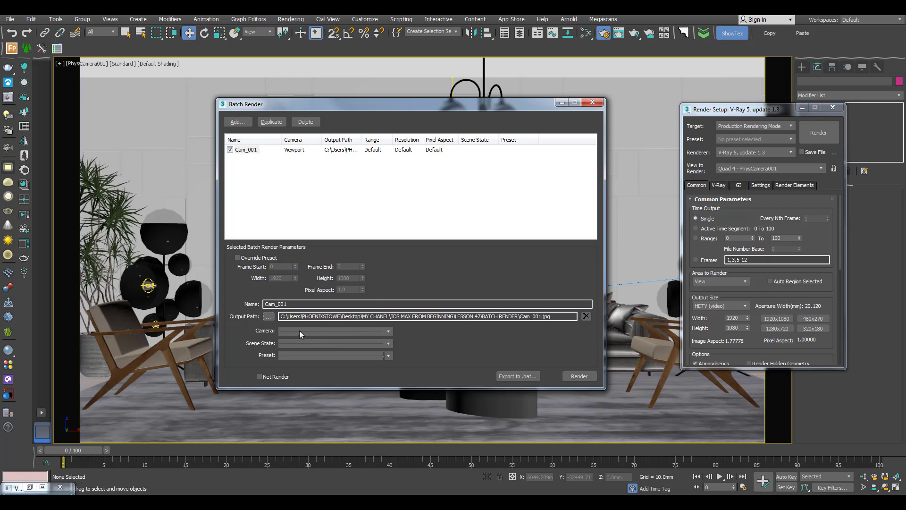
Assign PhysCamera001 as the camera of the Cam_001 batch entry.
click(328, 331)
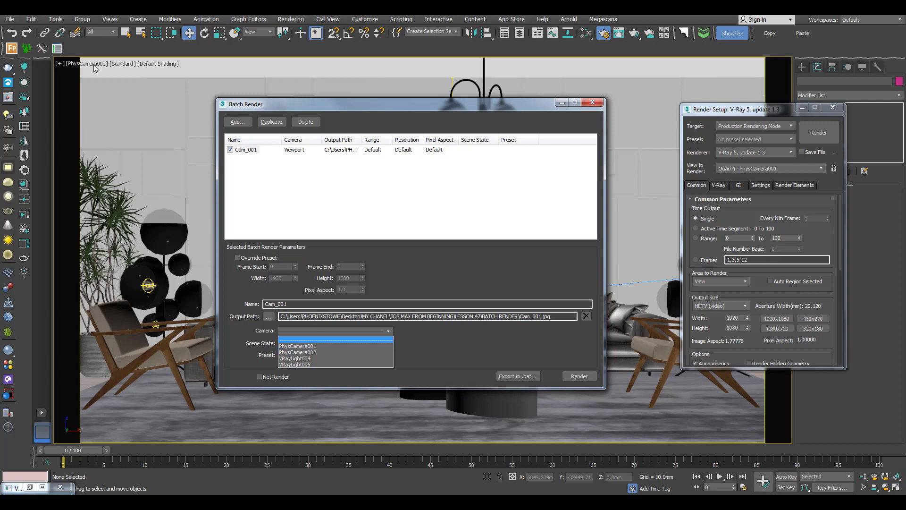
click(311, 347)
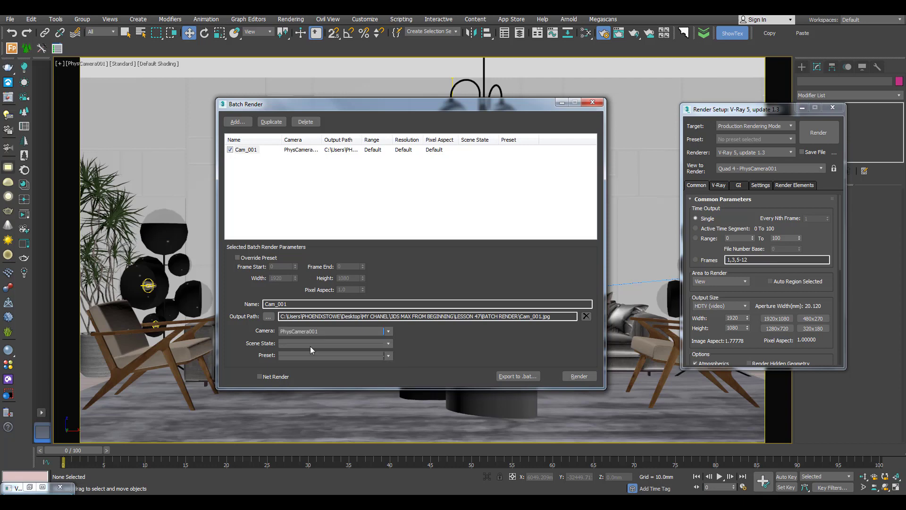
click(249, 150)
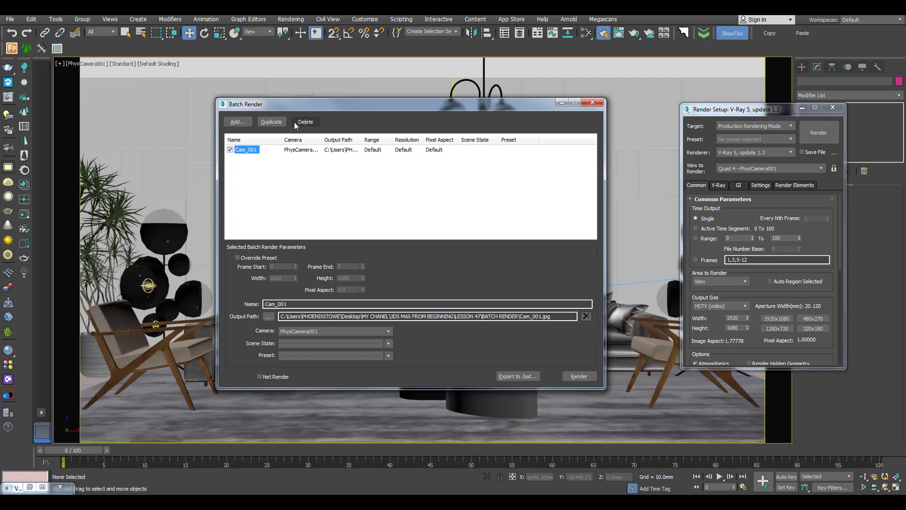
click(238, 122)
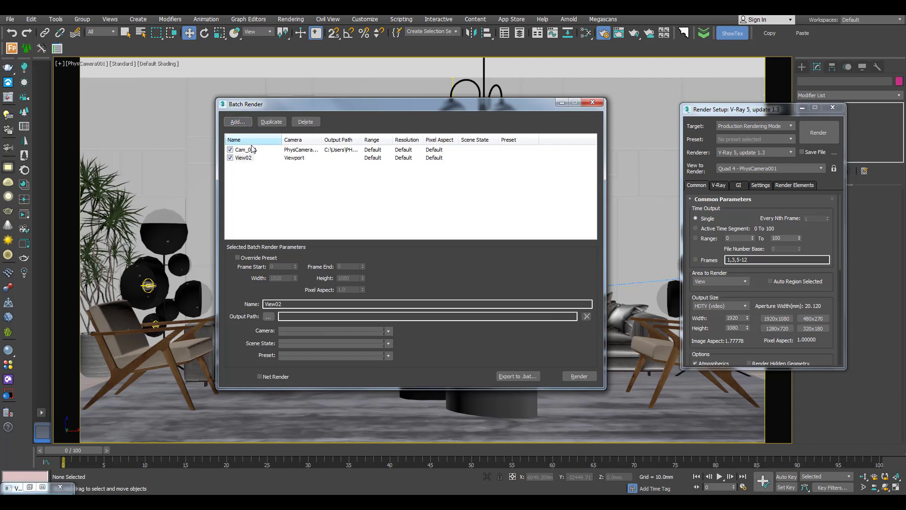
click(243, 160)
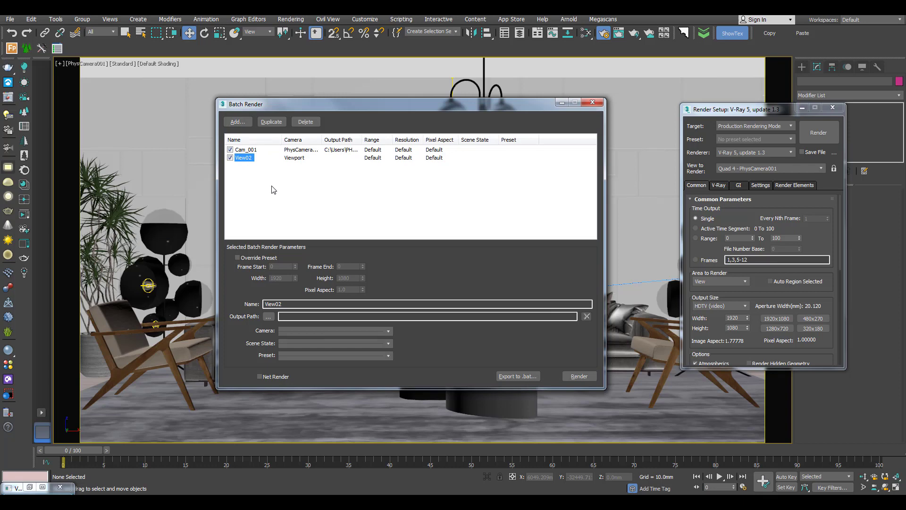
click(337, 331)
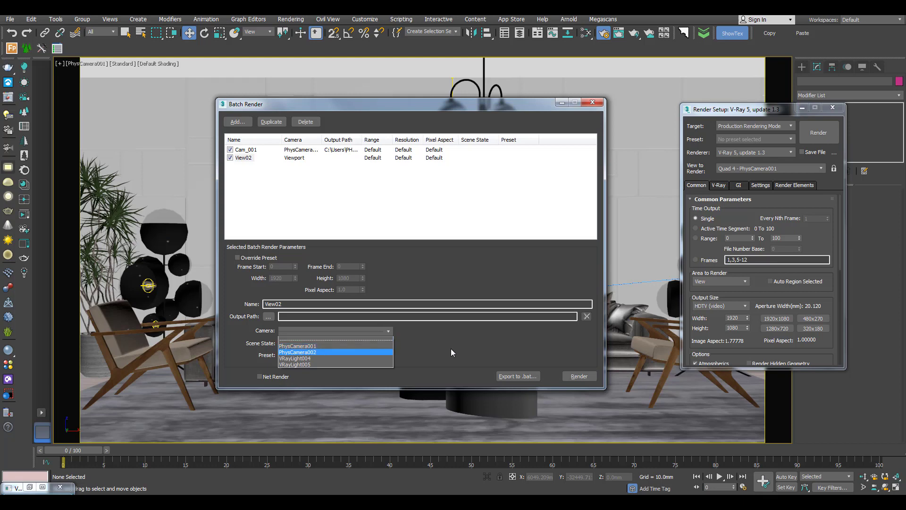
click(243, 158)
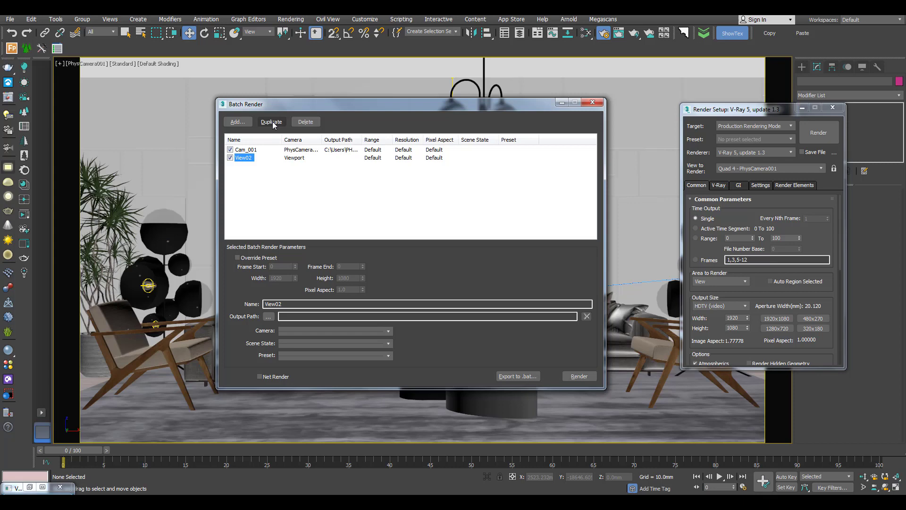
click(306, 122)
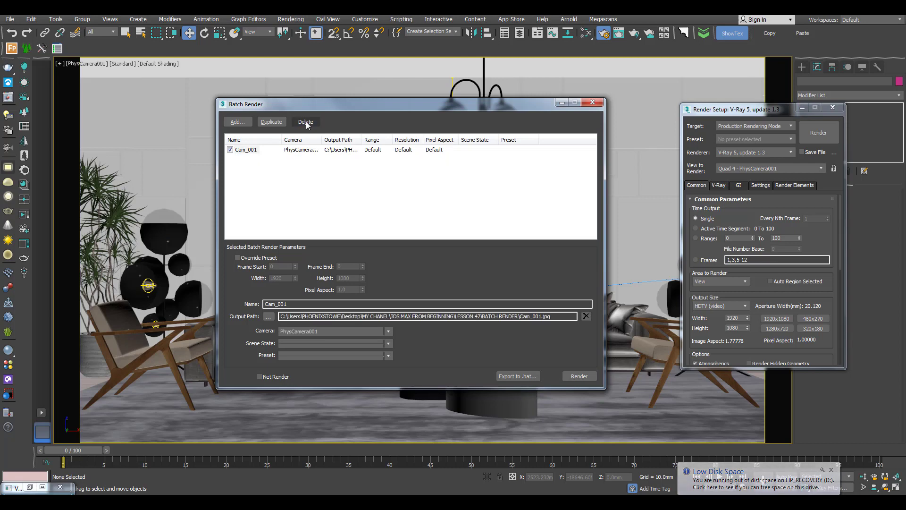
Duplicate the Cam_001 batch entry and assign PhysCamera002 as the copy's camera.
click(257, 150)
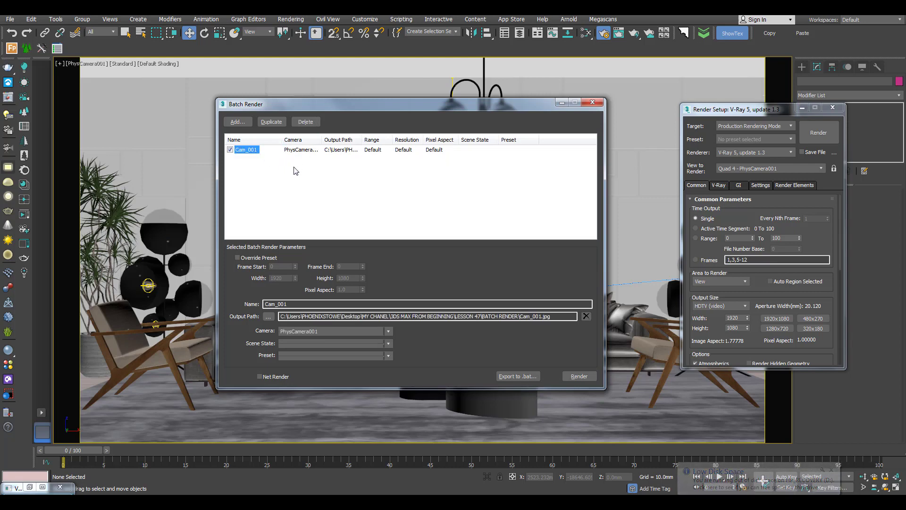
click(271, 124)
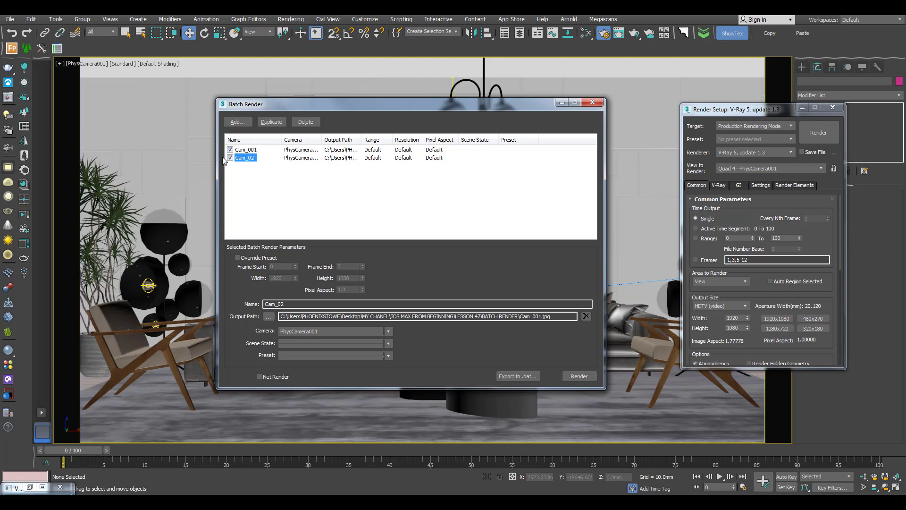
double_click(274, 304)
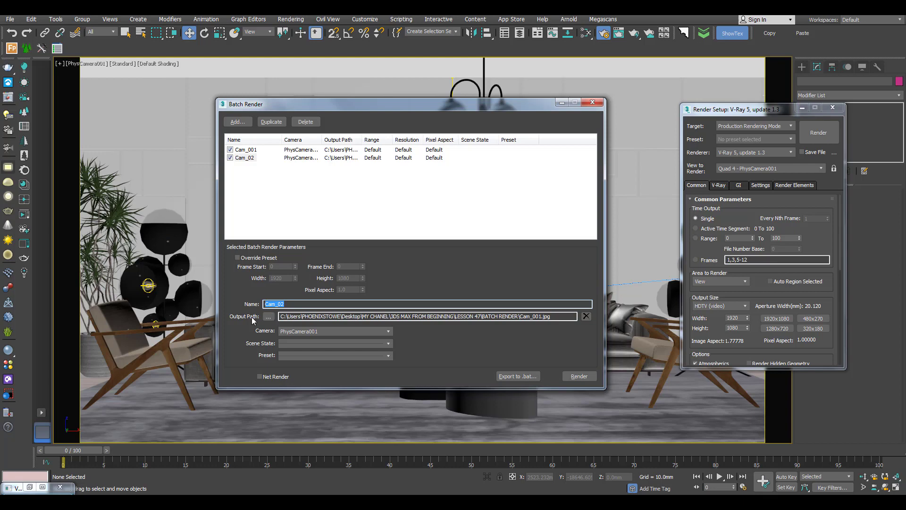
click(335, 331)
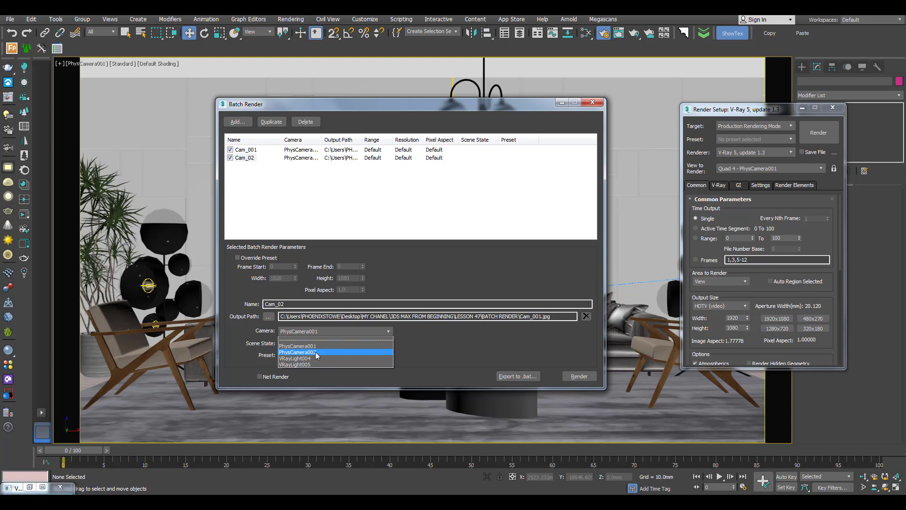
click(315, 352)
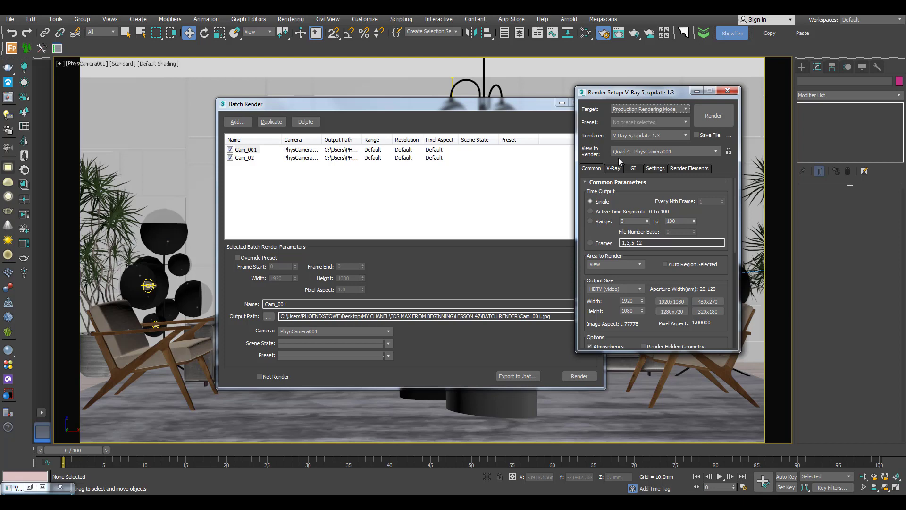
Switch the viewport to PhysCamera002 and change the render output size preset to Custom.
double_click(635, 312)
drag(430, 108, 302, 294)
click(87, 63)
mouse_move(144, 74)
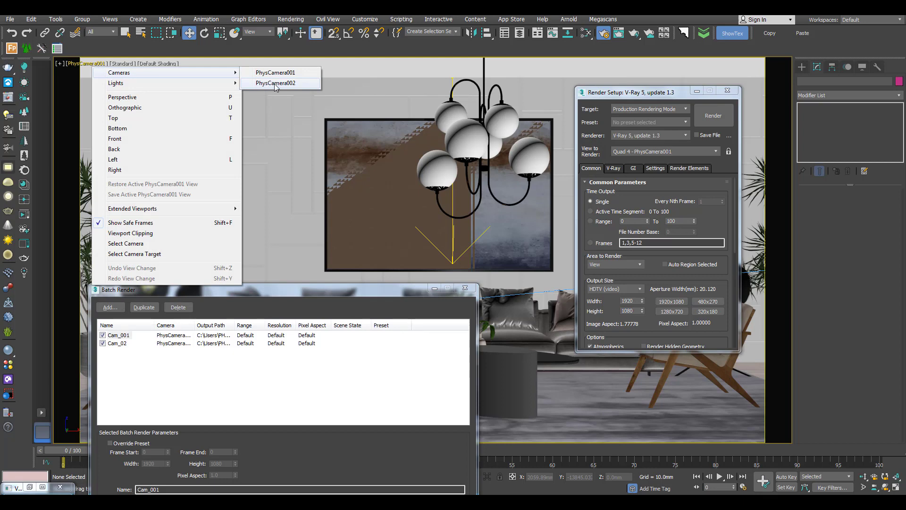
click(276, 83)
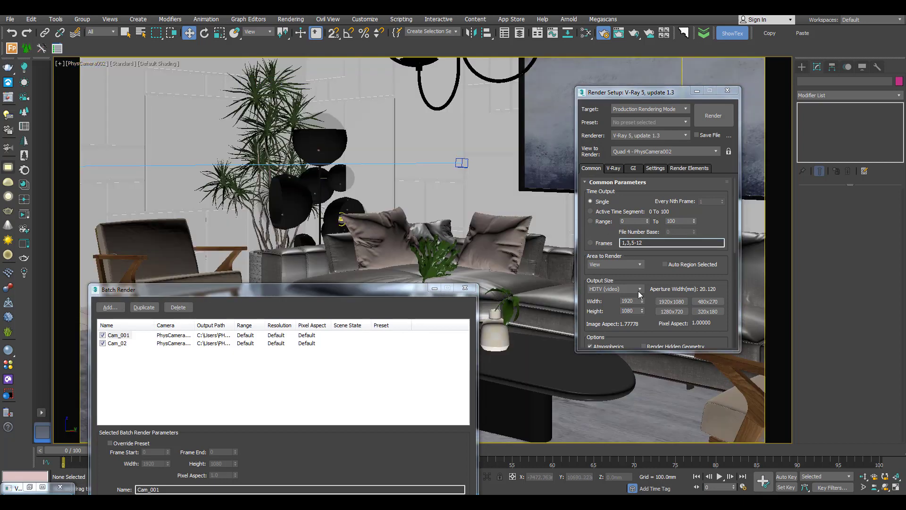
click(628, 289)
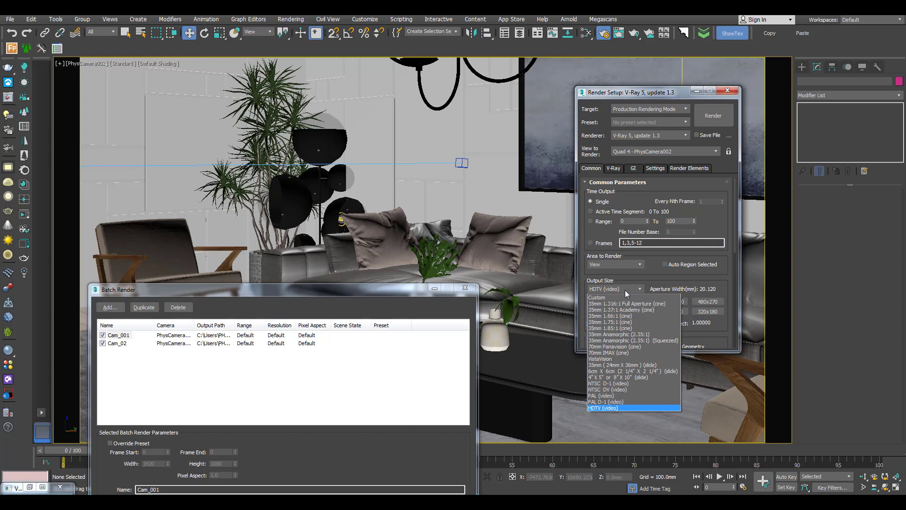
click(607, 298)
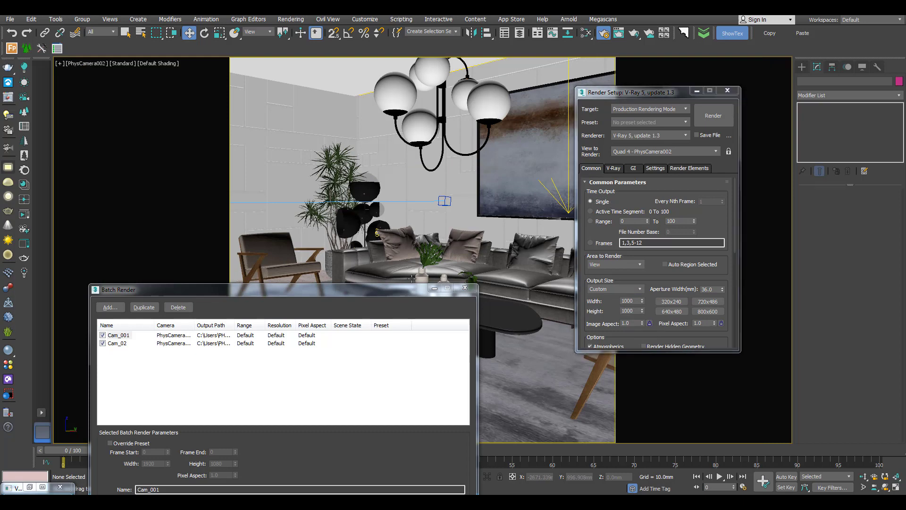
Enable the preset override for the Cam_02 batch entry and set its width and height to 1000.
drag(412, 289, 161, 228)
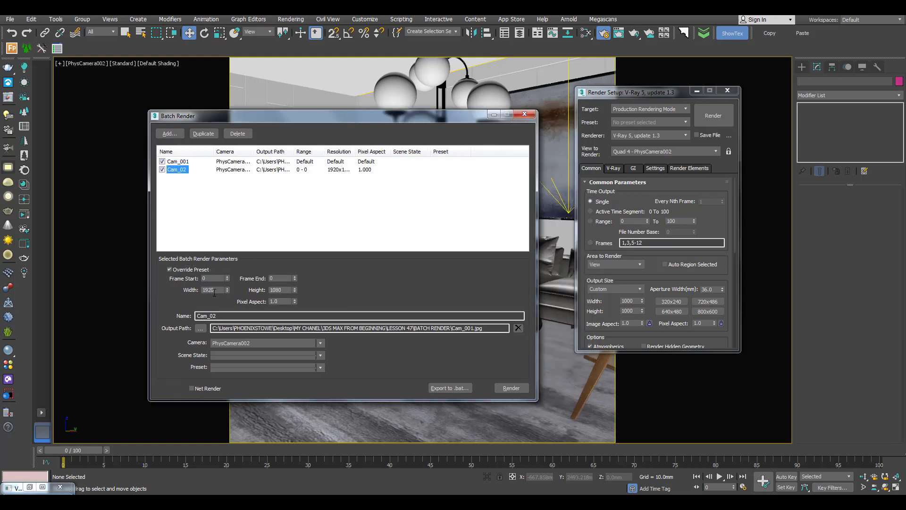
click(203, 271)
double_click(223, 290)
text(1000)
key(Return)
Switch the viewport back to PhysCamera001 and move the Batch Render window clear of the camera view.
click(92, 65)
mouse_move(133, 74)
click(265, 72)
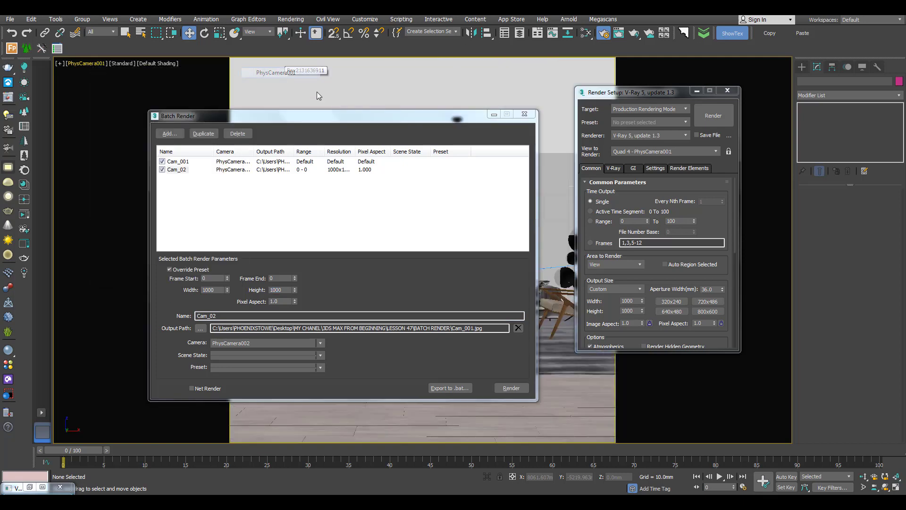
drag(338, 118, 284, 343)
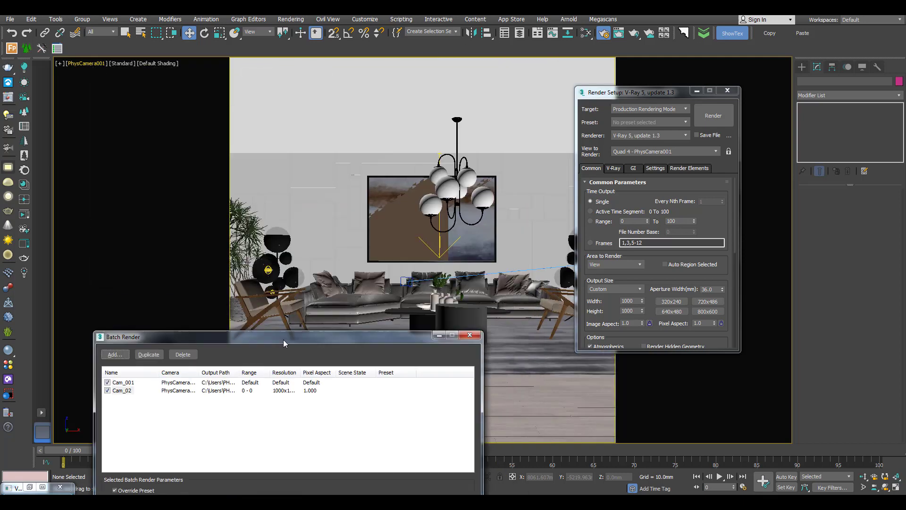
Set the render output size preset to HDTV (video) and bring the Batch Render window fully back into view.
click(626, 295)
click(626, 294)
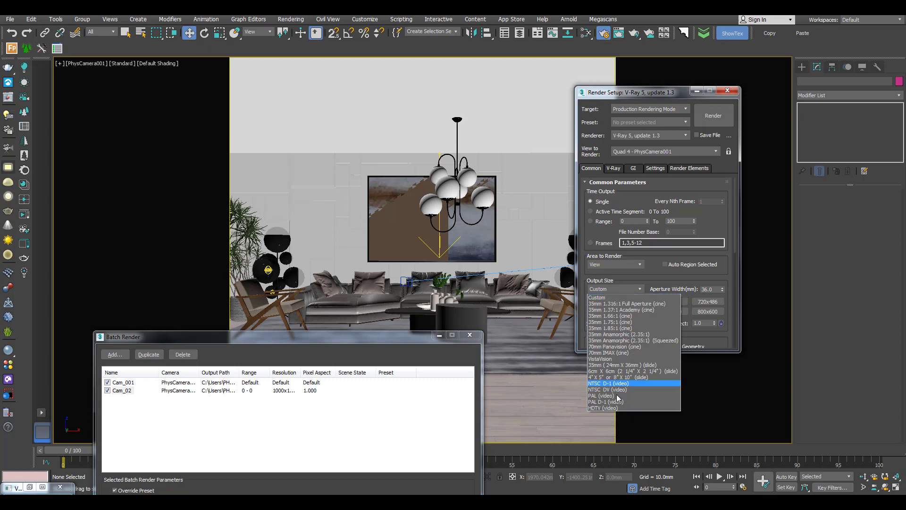
click(610, 409)
drag(330, 338, 420, 111)
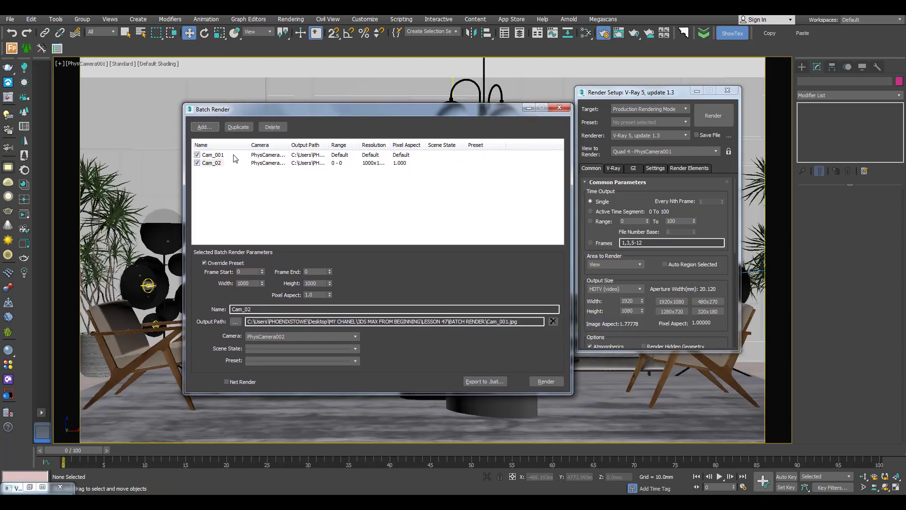
Review the batch parameters of the Cam_001 and Cam_02 entries, keeping the Batch Render and Render Setup windows side by side.
click(209, 155)
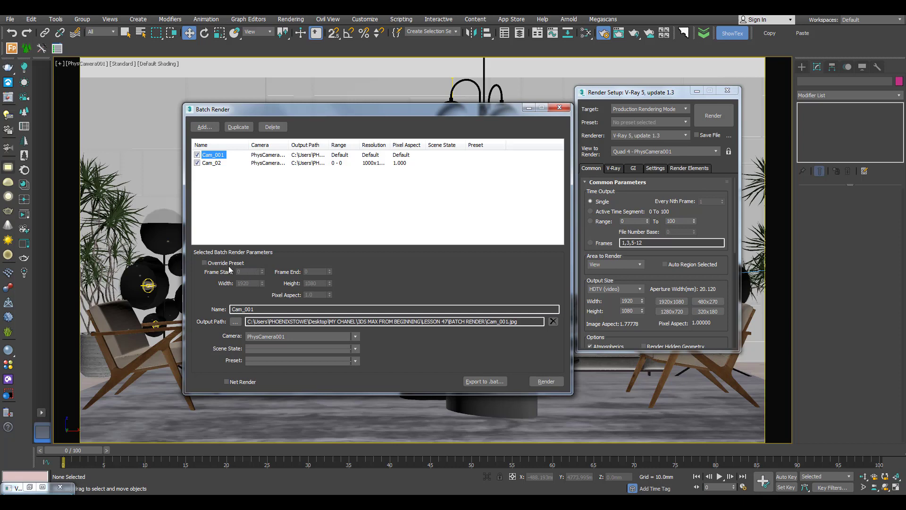
drag(482, 119, 386, 128)
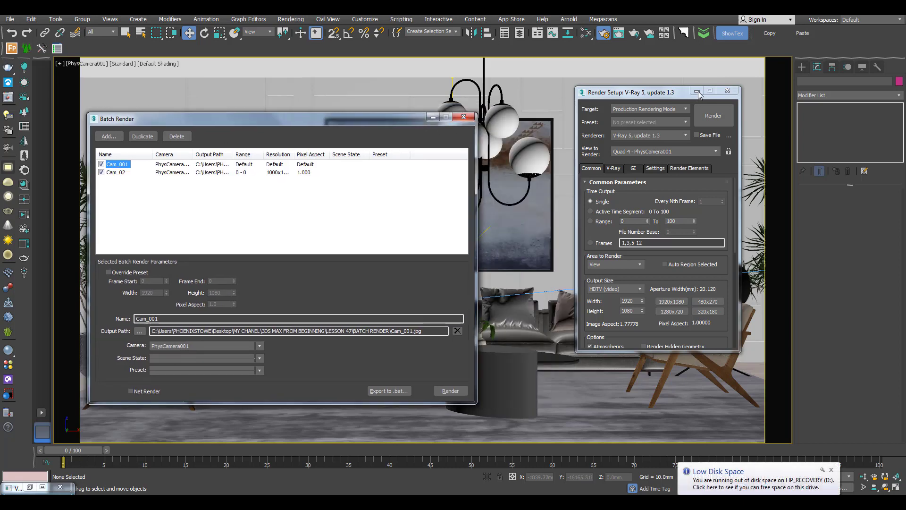
drag(633, 92, 555, 87)
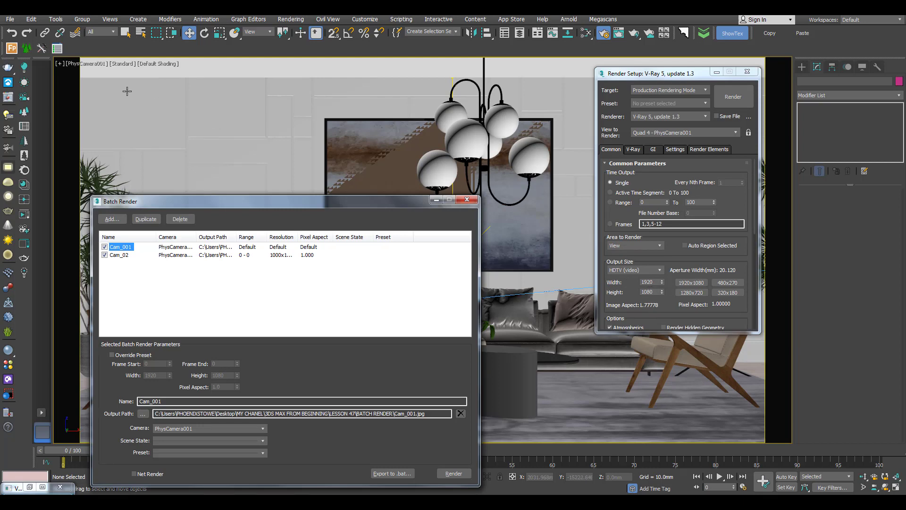
drag(295, 209, 366, 105)
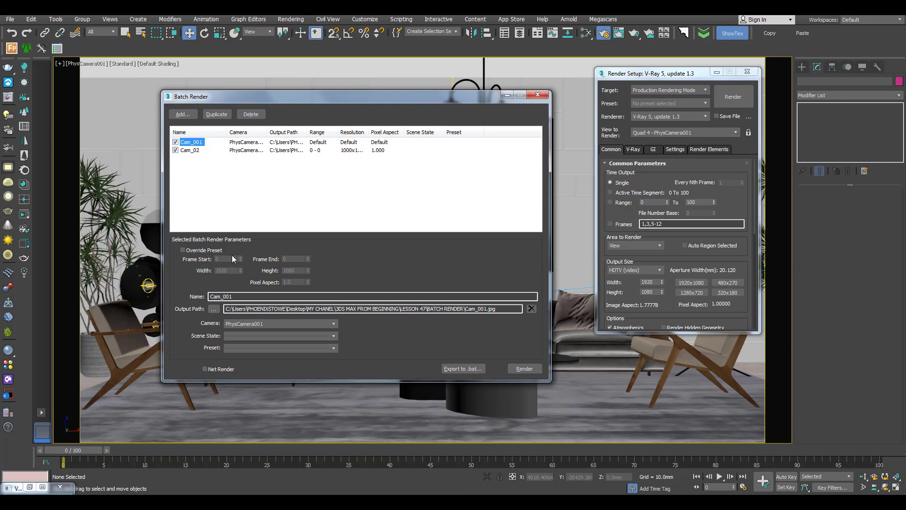
click(191, 150)
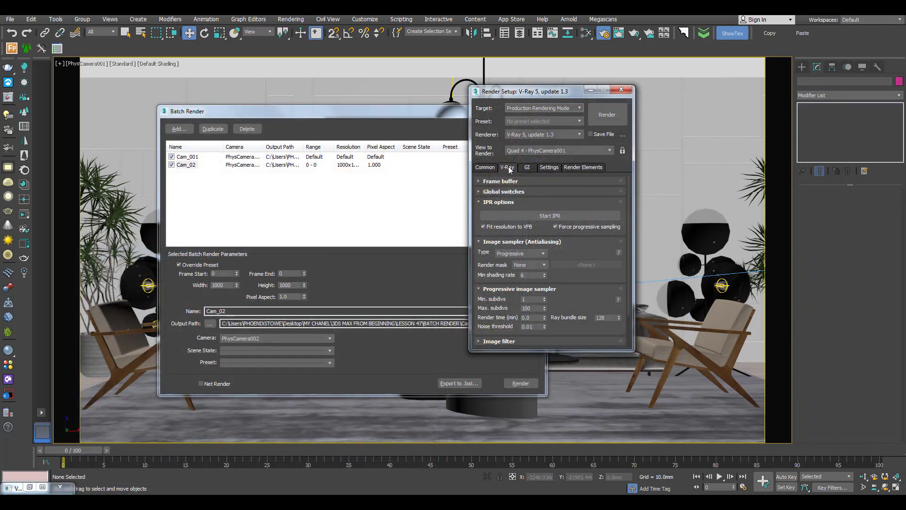
drag(542, 93, 715, 115)
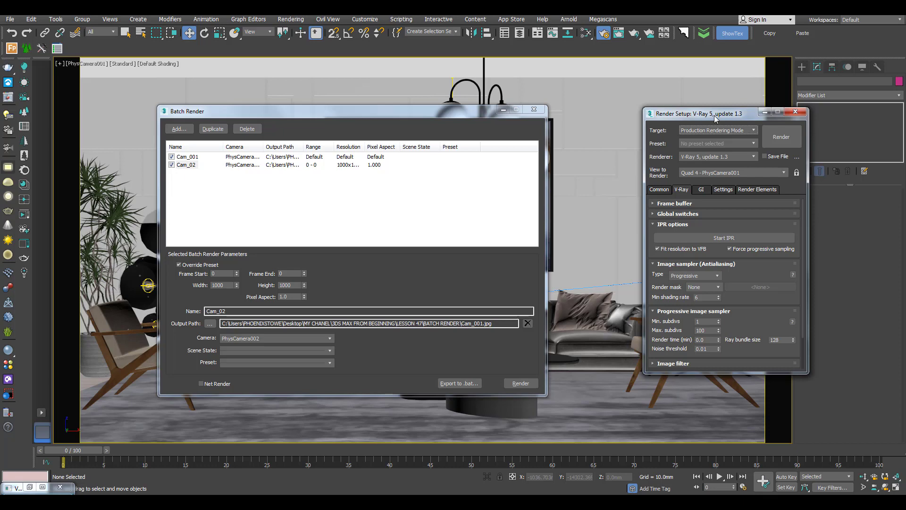
drag(715, 115, 640, 111)
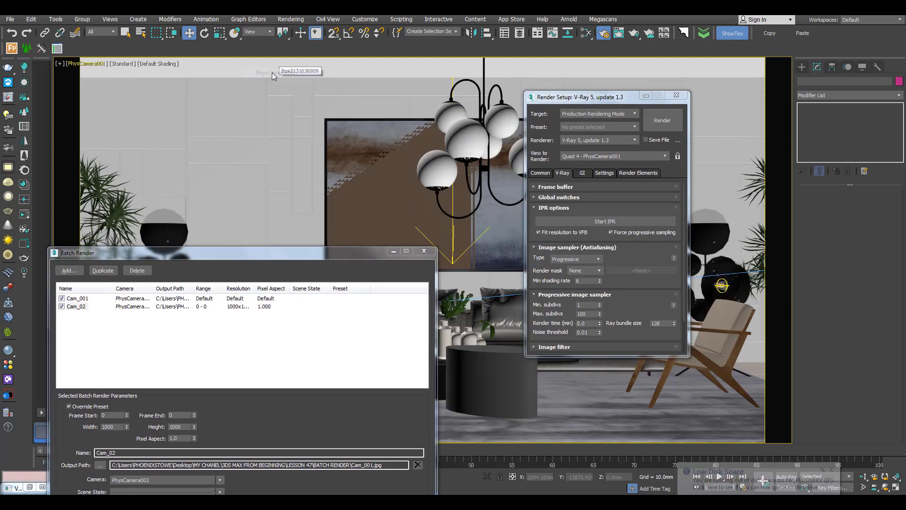
Select the active viewport's camera and examine the VRayDenoiser, VRayExtraTex and VRayReflection render elements.
click(85, 64)
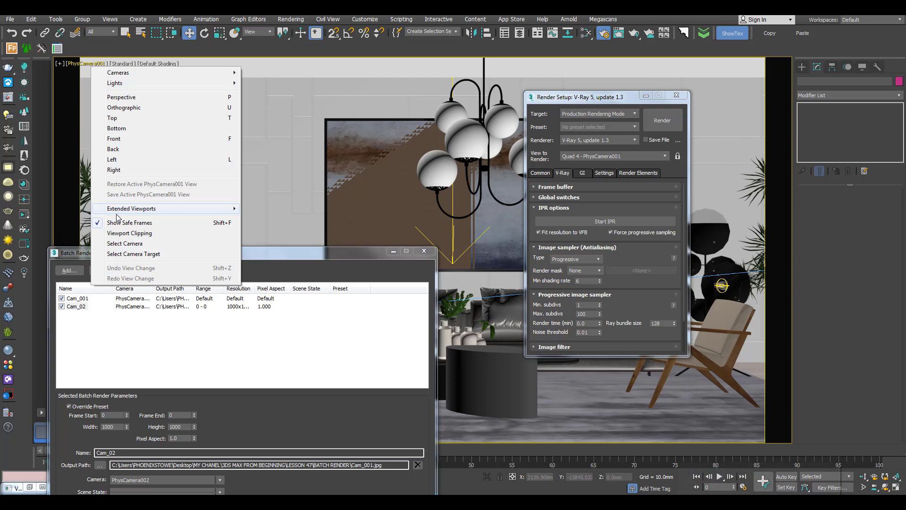
click(121, 244)
click(638, 173)
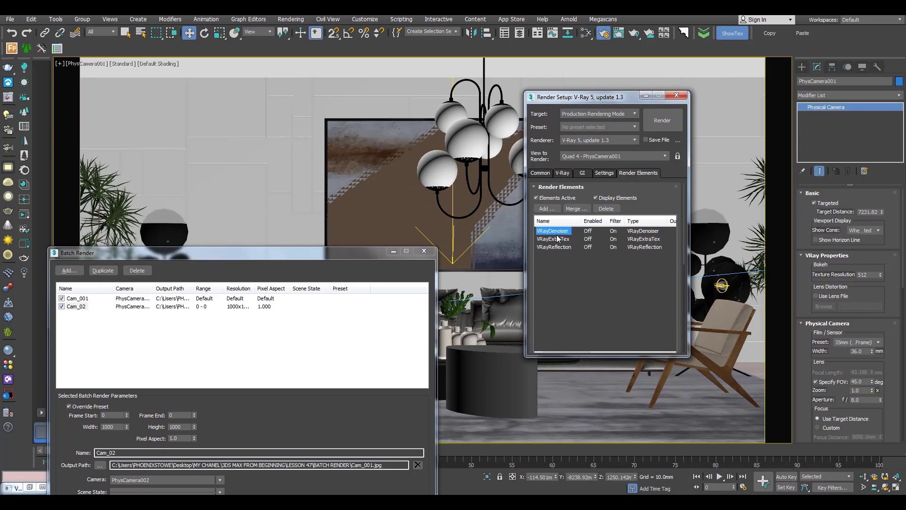
click(553, 239)
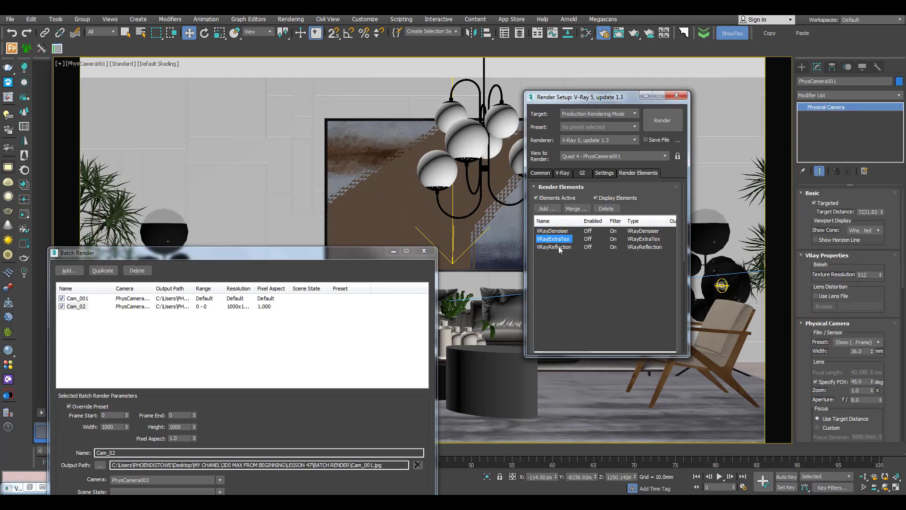
click(559, 247)
click(678, 297)
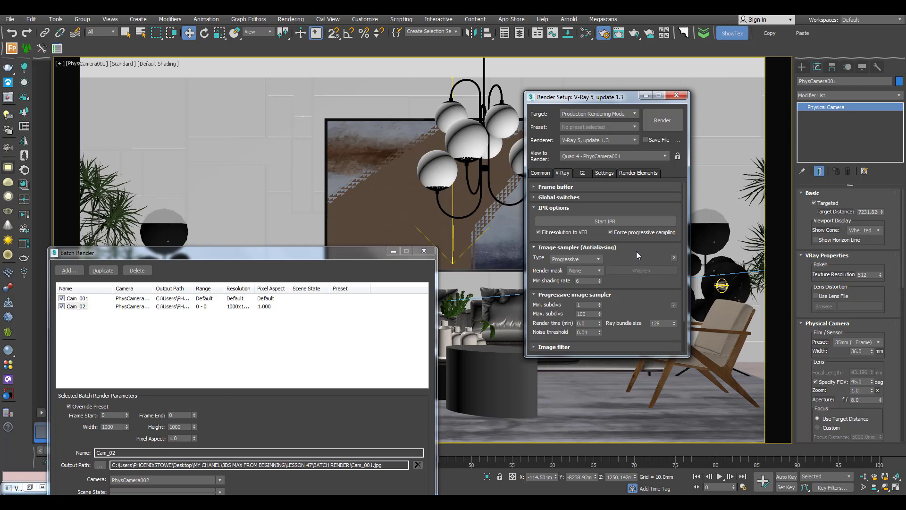
Enable separate render channels in the V-Ray frame buffer settings.
click(568, 188)
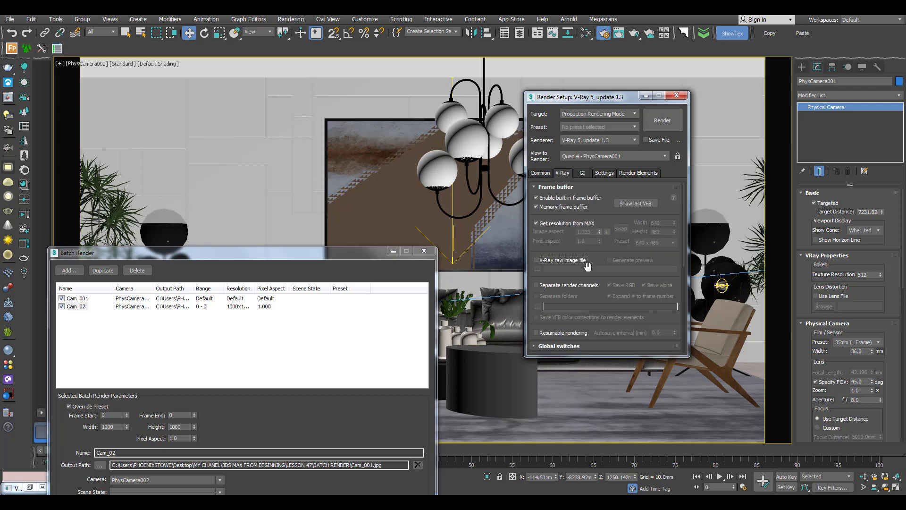
drag(589, 272, 597, 227)
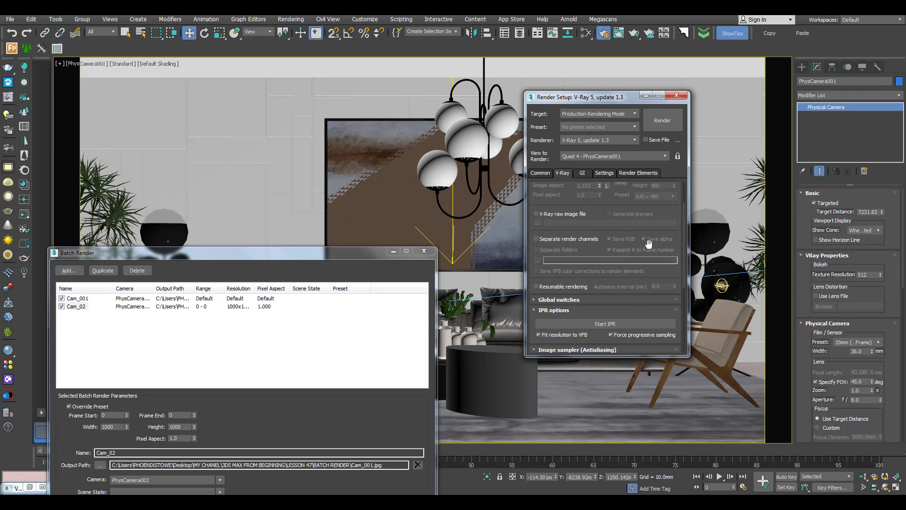
click(538, 240)
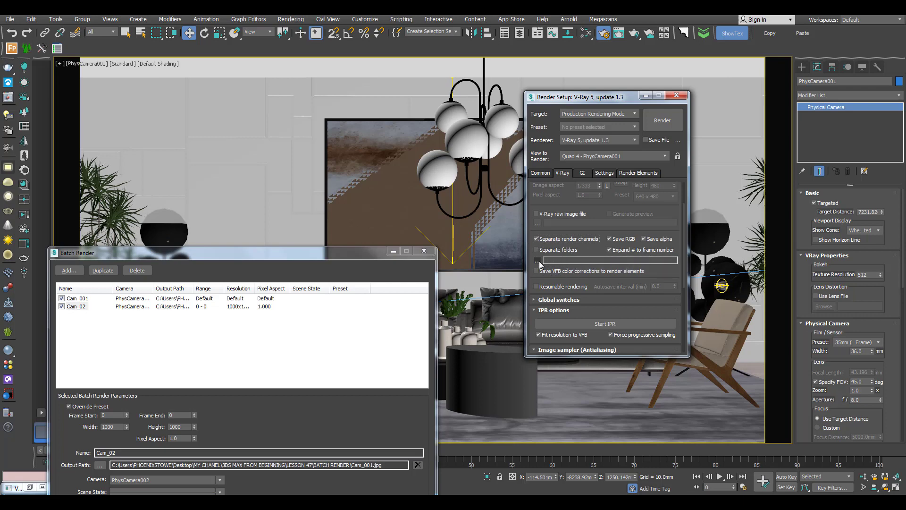
Start choosing the render channels' output file and create and open a CAM_001 folder inside BATCH RENDER.
click(537, 260)
click(211, 53)
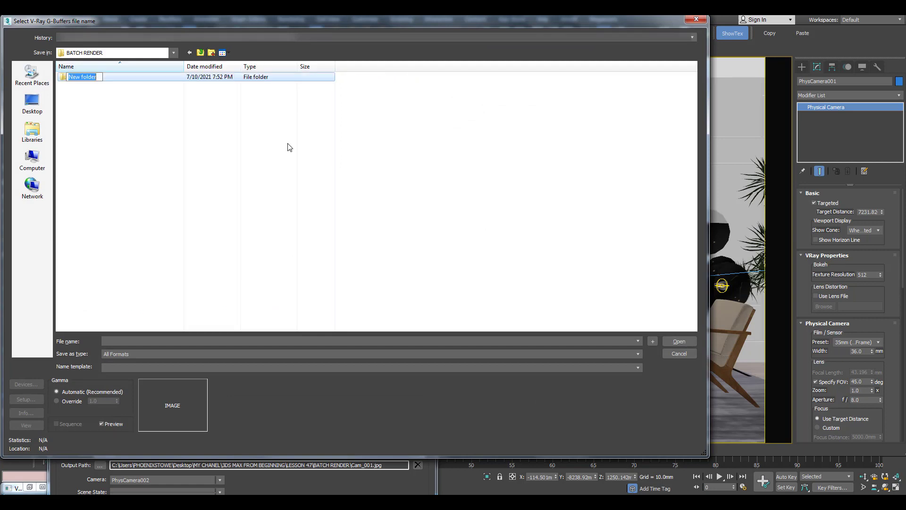
text(CAM_001)
key(Return)
key(Return)
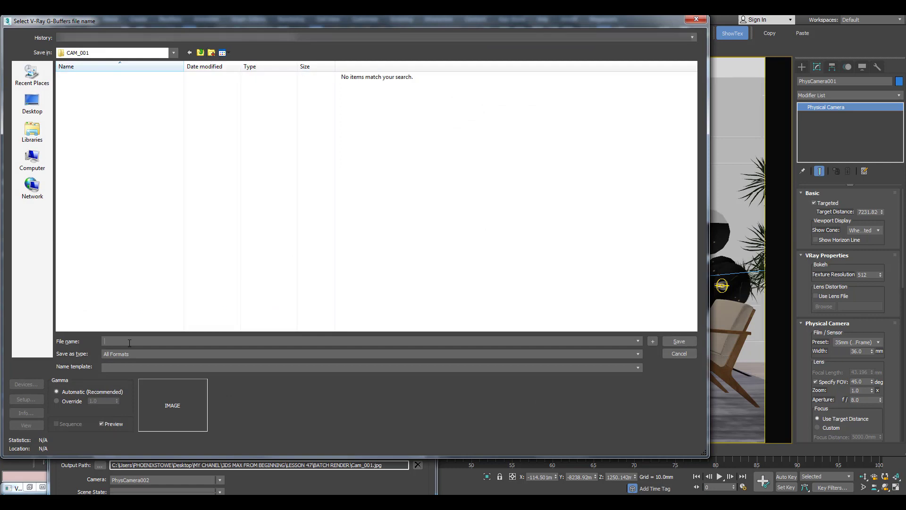
Save the render channels' output as a JPEG file named CAM_001 in the CAM_001 folder.
text(CAM_001)
click(126, 353)
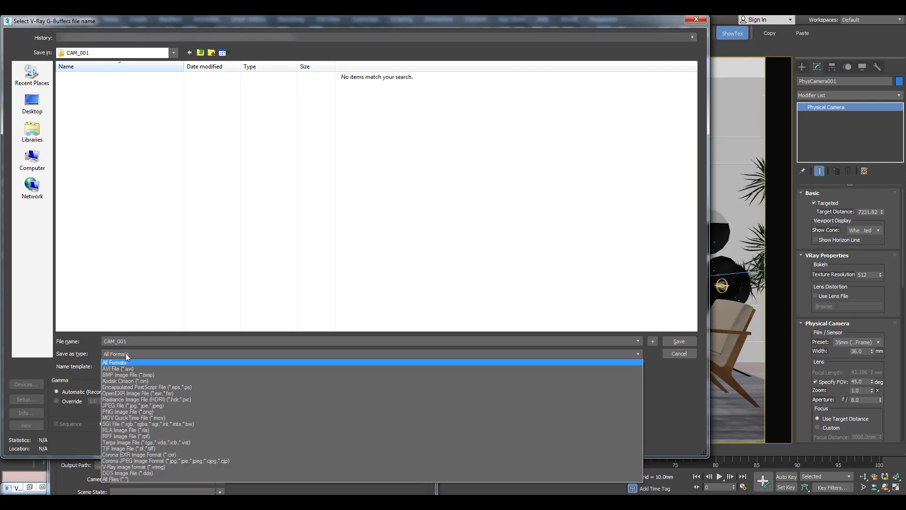
click(127, 406)
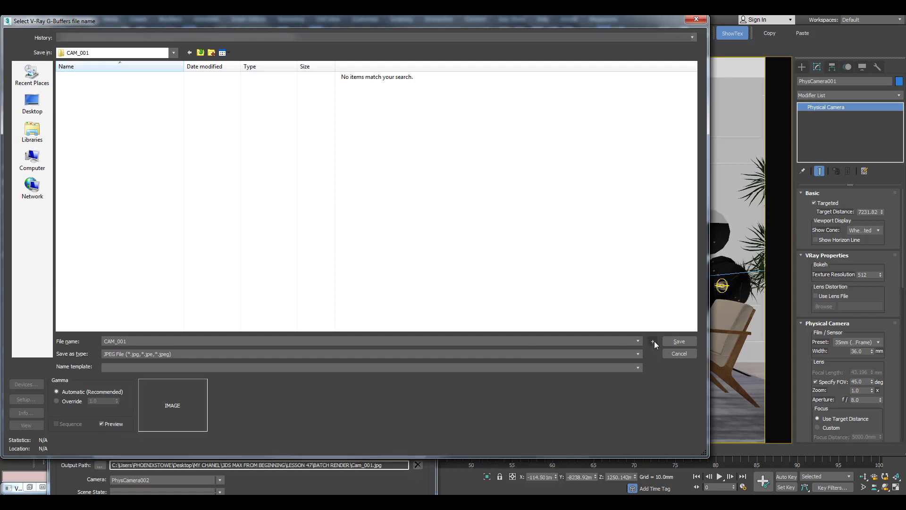
click(679, 341)
click(330, 292)
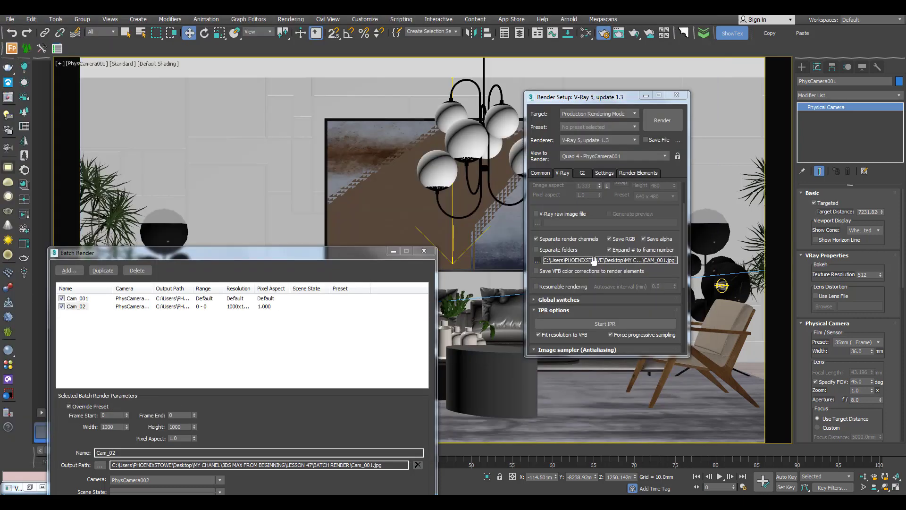
drag(568, 260, 565, 306)
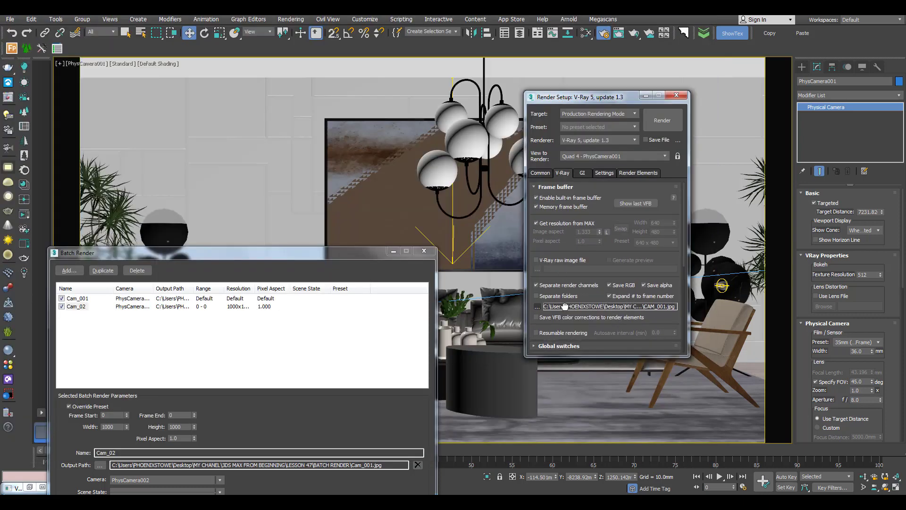
Set the view to render to Quad 4 - PhysCamera001.
click(542, 174)
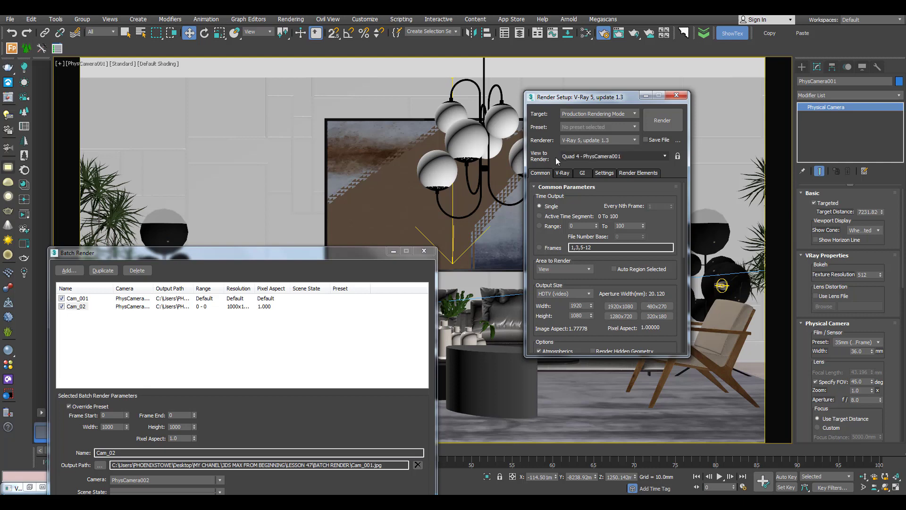
click(613, 156)
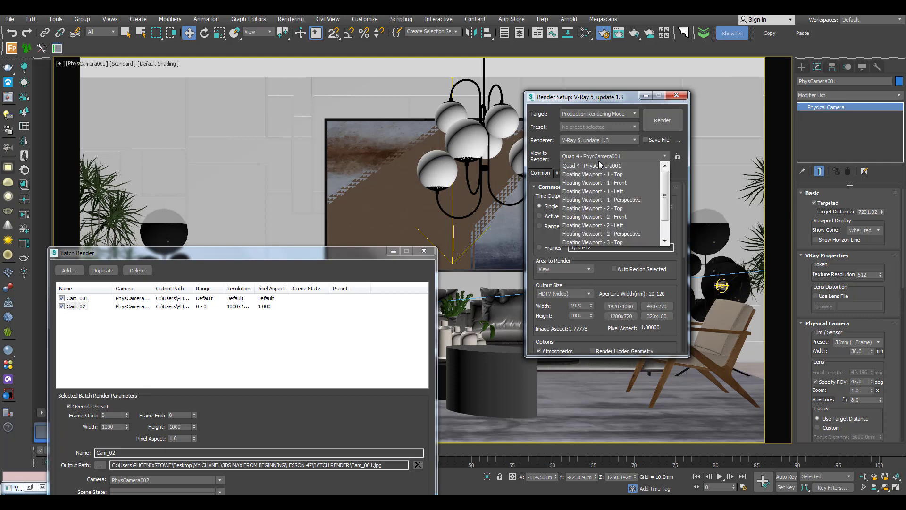
click(600, 165)
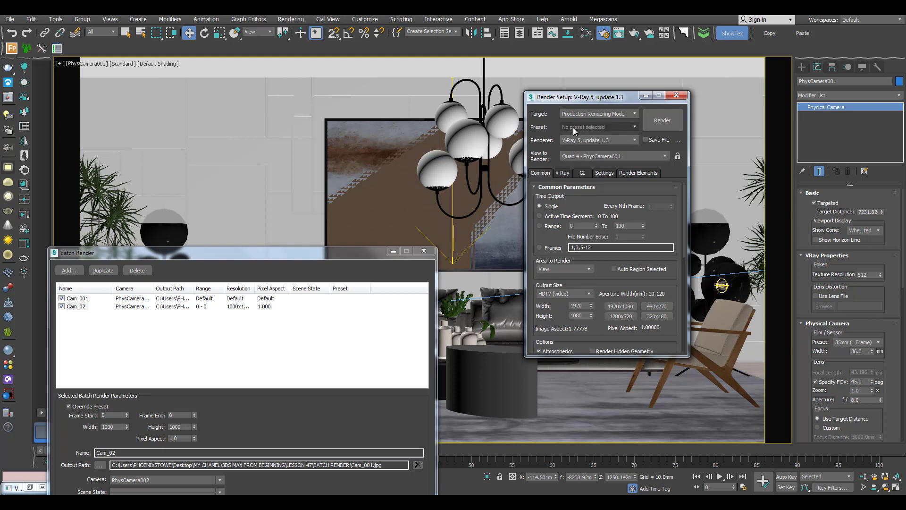
Start saving a render preset and create and open a folder named new preset inside renderpresets.
click(632, 127)
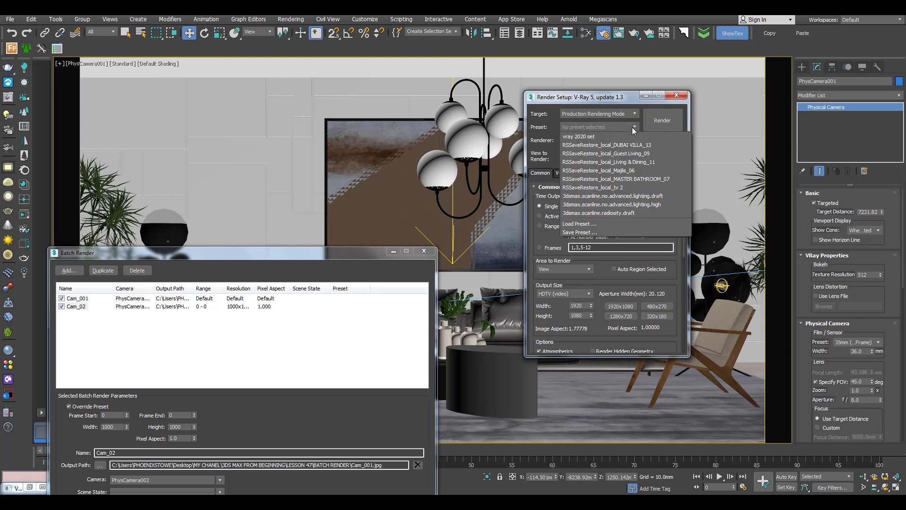
click(585, 233)
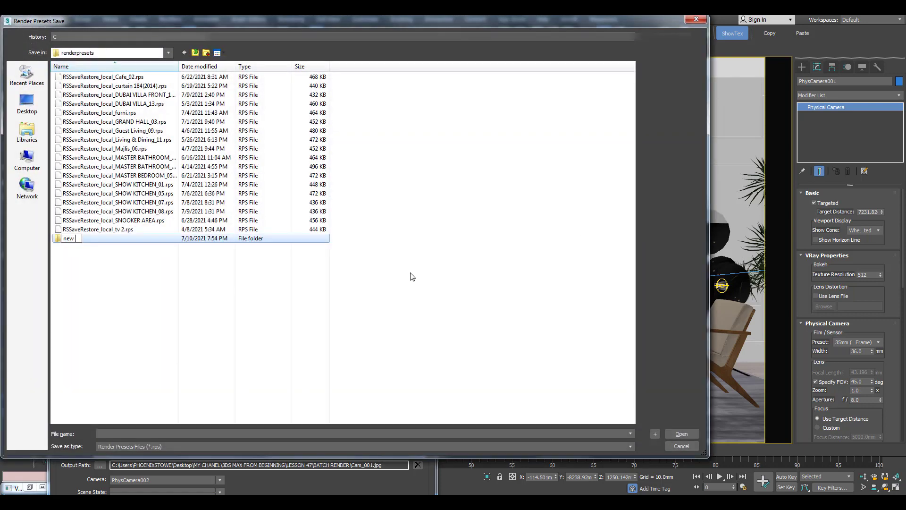
text(preset)
key(Return)
key(Return)
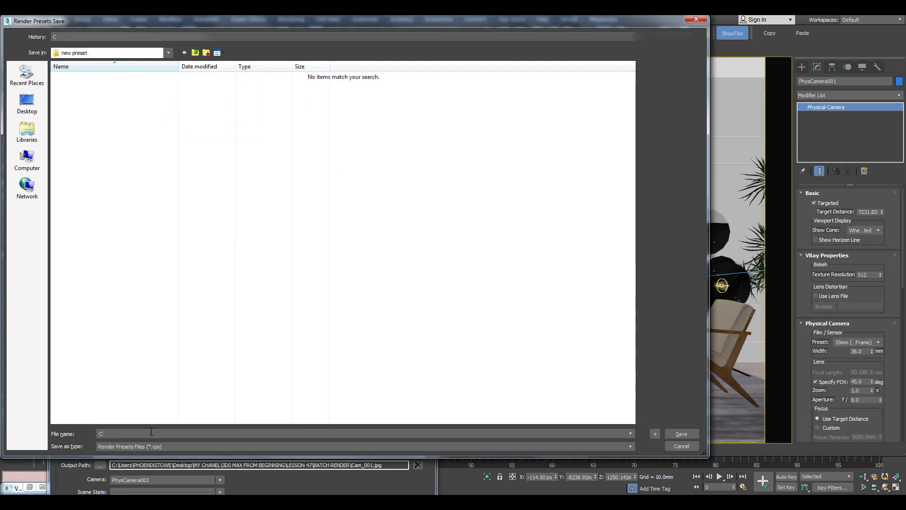
Save the render preset as Cam_001 with all preset categories included.
text(Cam_001)
key(ctrl+a)
key(Return)
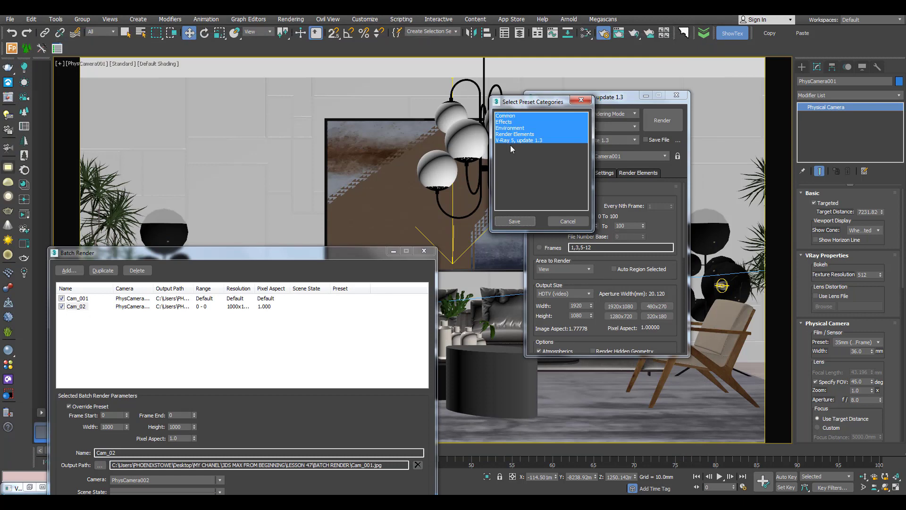
click(515, 221)
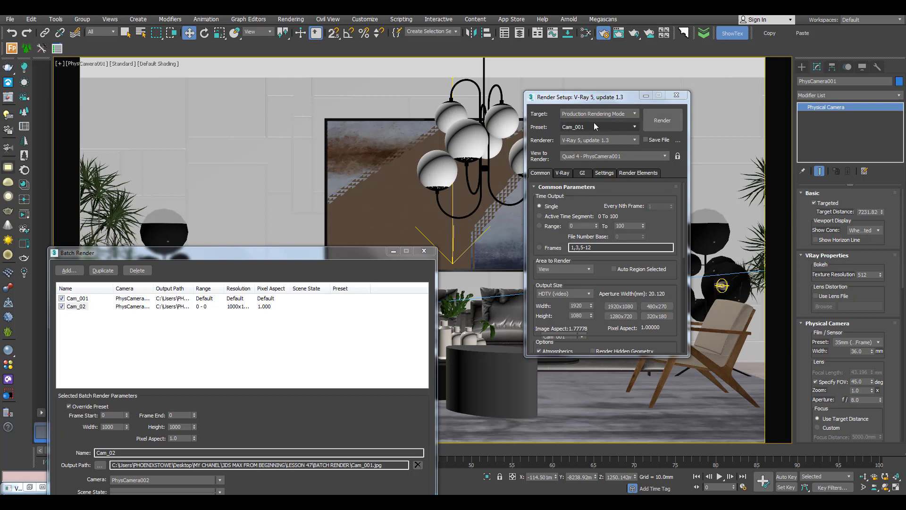
Assign the Cam_001 render preset to the Cam_001 batch entry.
click(145, 128)
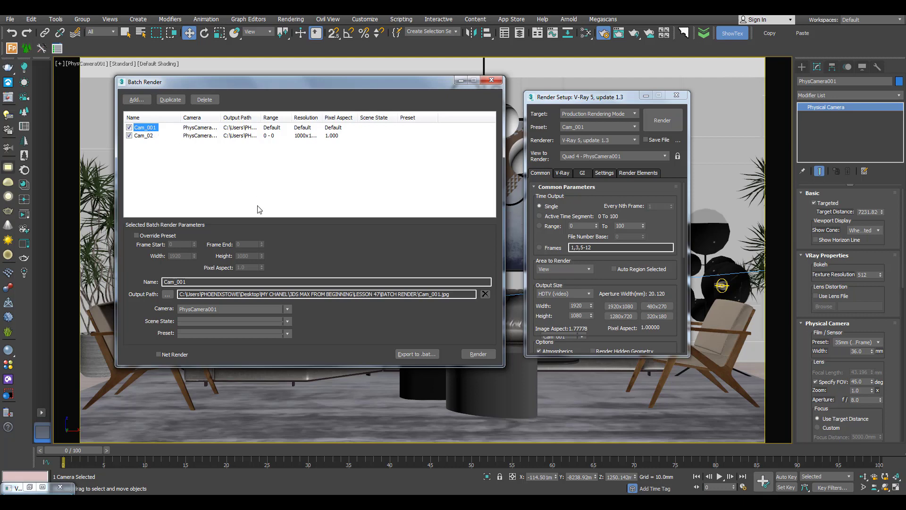
click(217, 333)
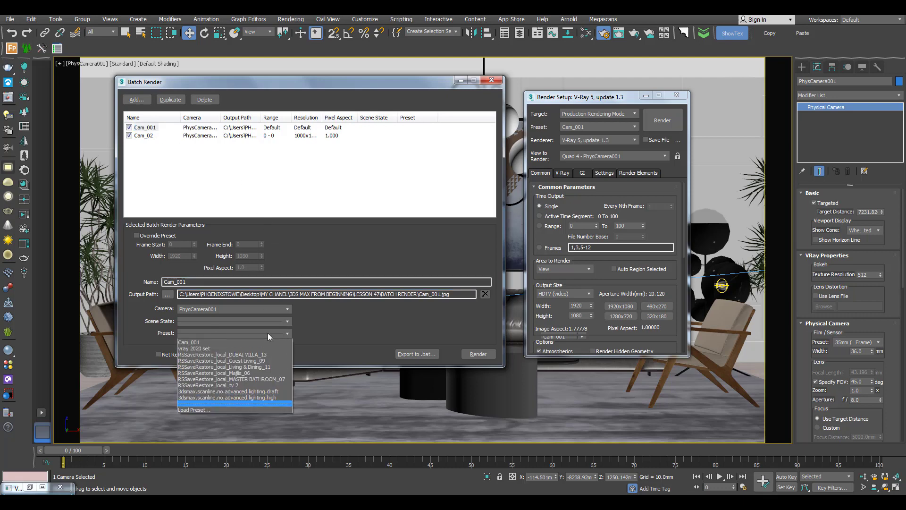
click(194, 343)
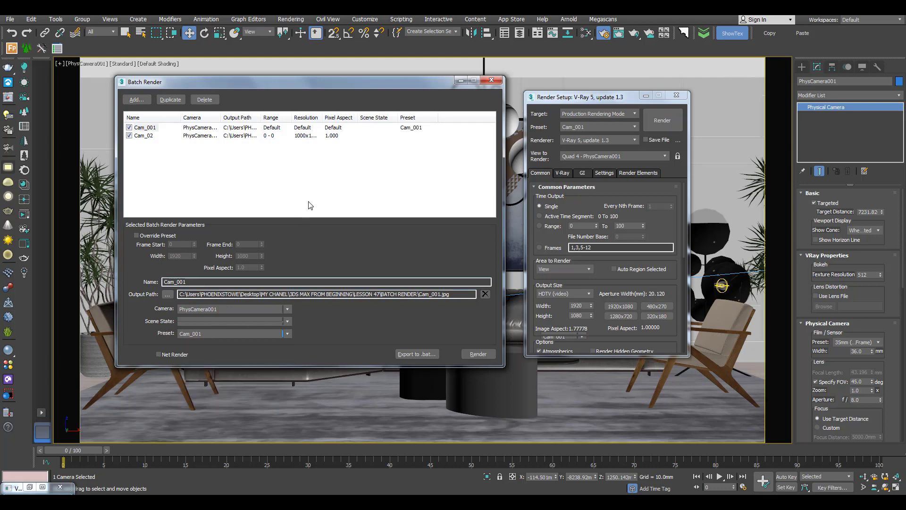
Switch the viewport to PhysCamera002.
click(88, 64)
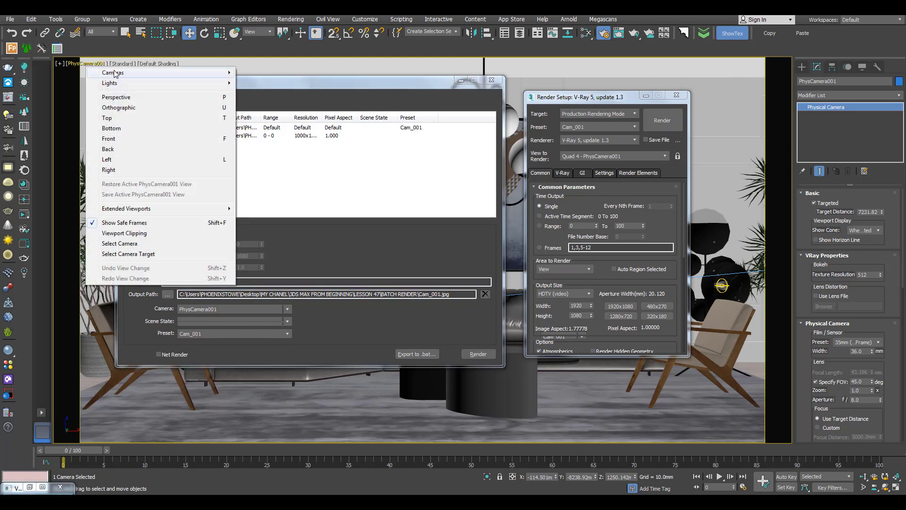
mouse_move(217, 72)
click(278, 84)
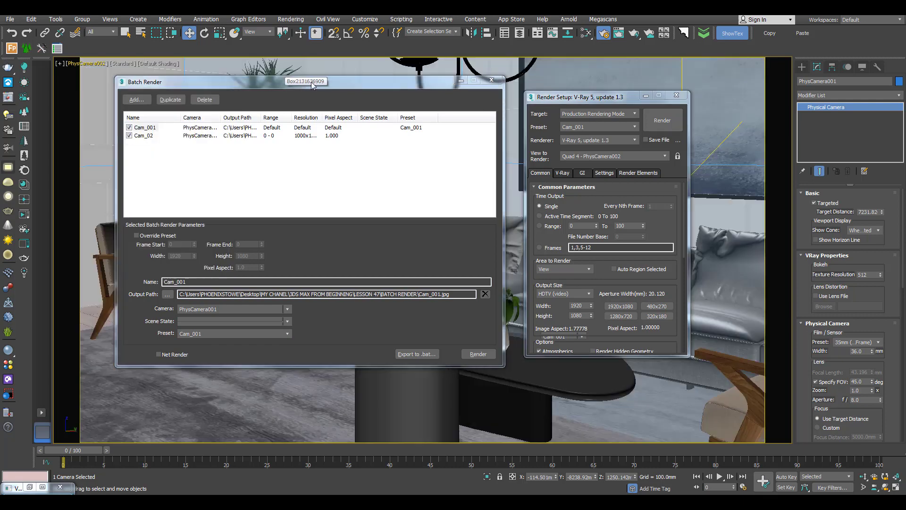
Keep the viewport on PhysCamera002 and set the render output size to Custom, 1000 × 1000.
drag(279, 84, 236, 261)
click(87, 64)
mouse_move(178, 75)
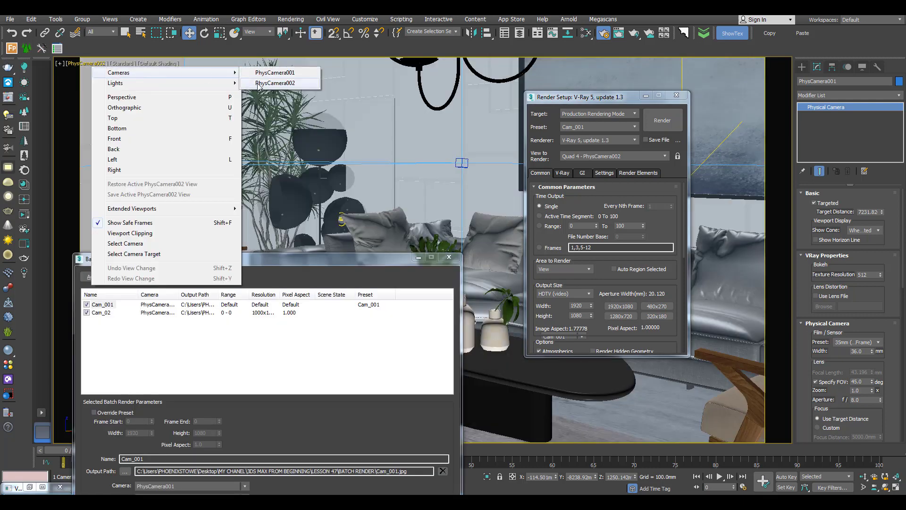
click(262, 88)
click(87, 66)
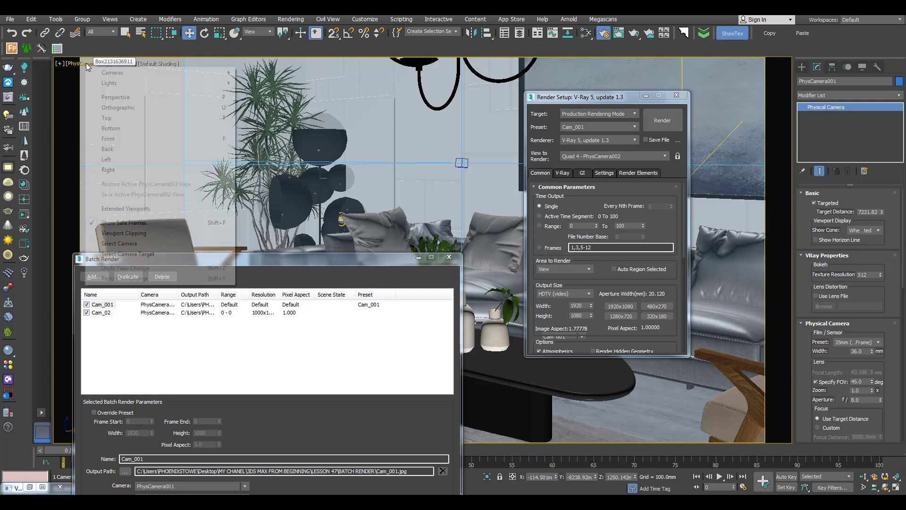
mouse_move(589, 101)
mouse_down()
mouse_move(602, 104)
mouse_move(595, 94)
mouse_up()
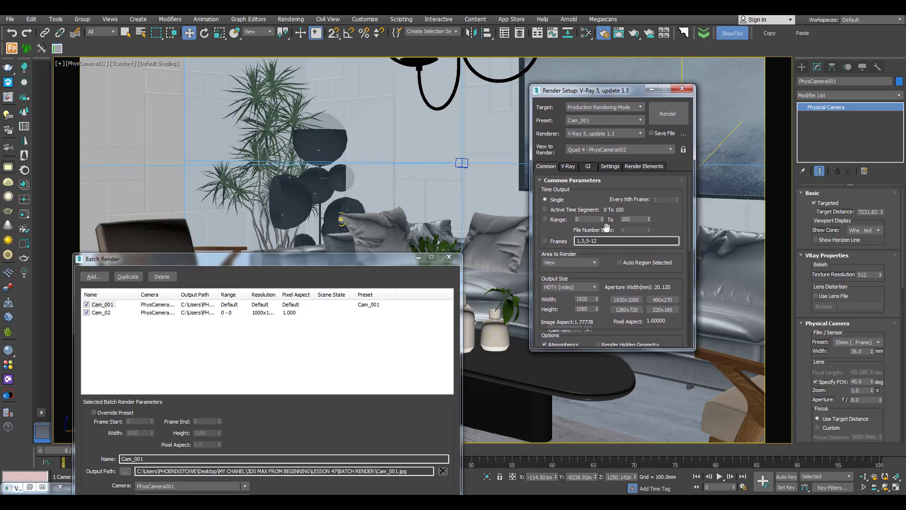
click(582, 289)
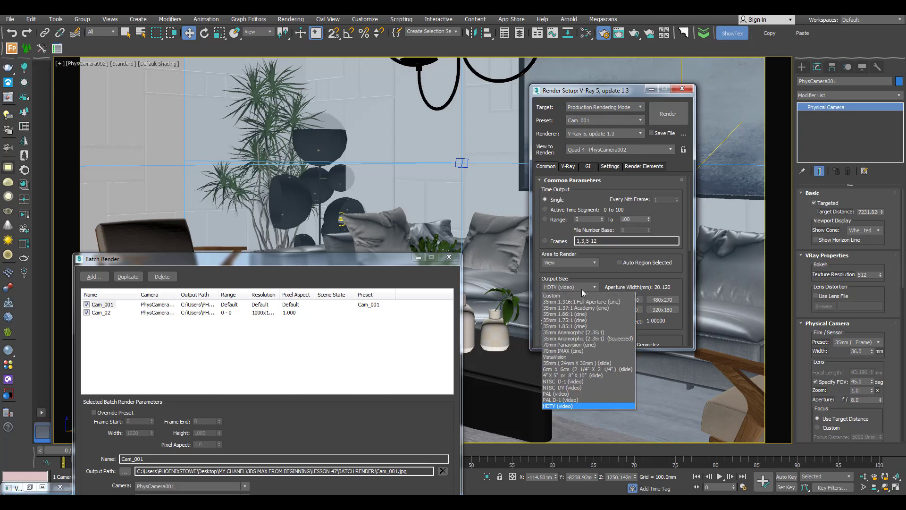
click(561, 296)
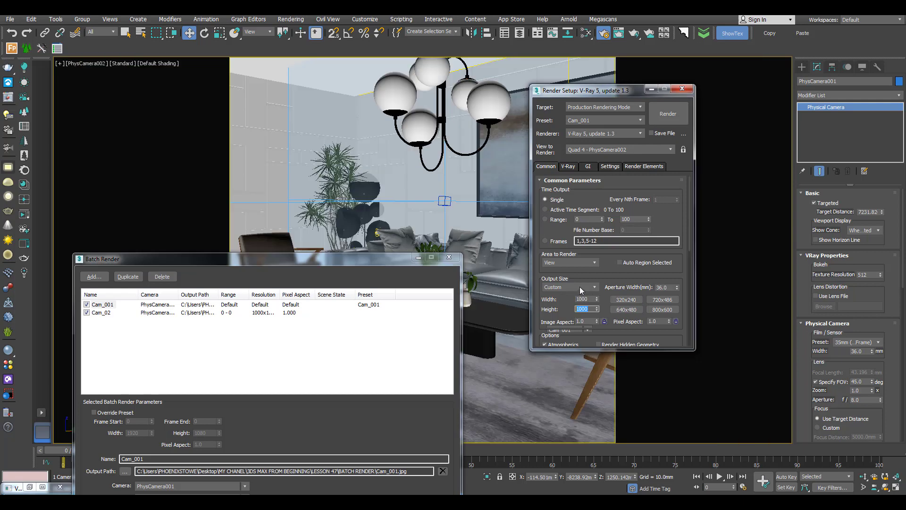
click(591, 298)
click(594, 309)
Start choosing the V-Ray separate render channels file, then create and open a folder named CAM_002 inside BATCH RENDER.
click(569, 167)
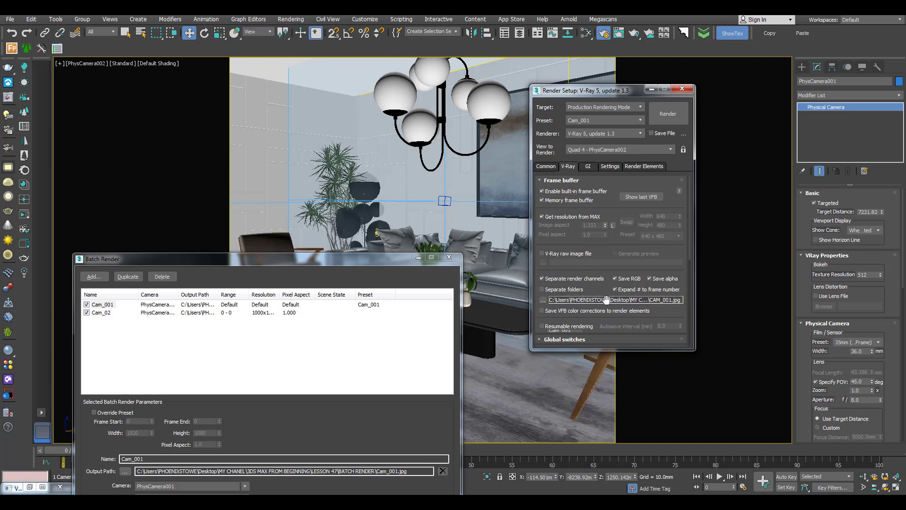
click(543, 300)
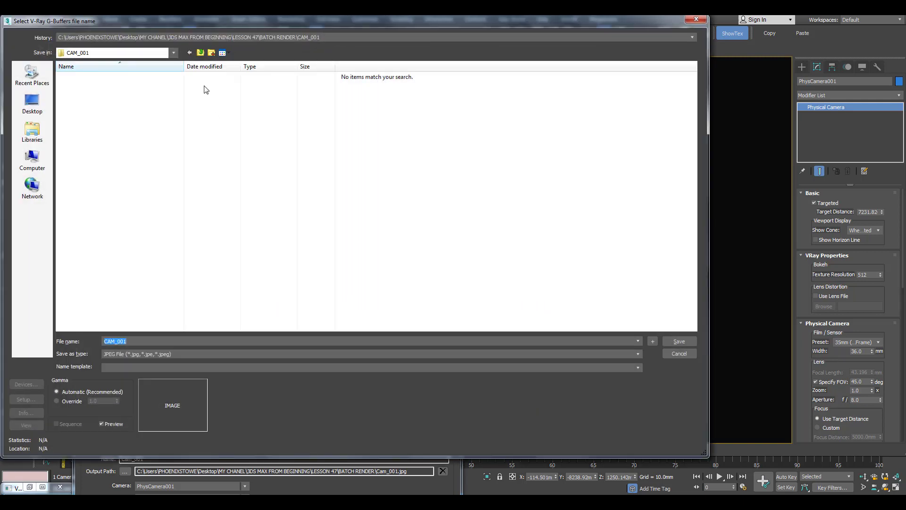
click(200, 53)
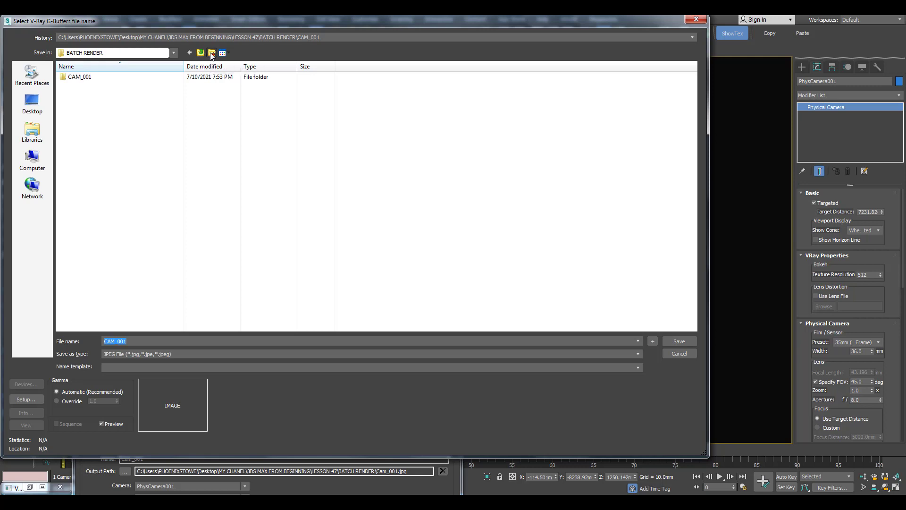
click(211, 53)
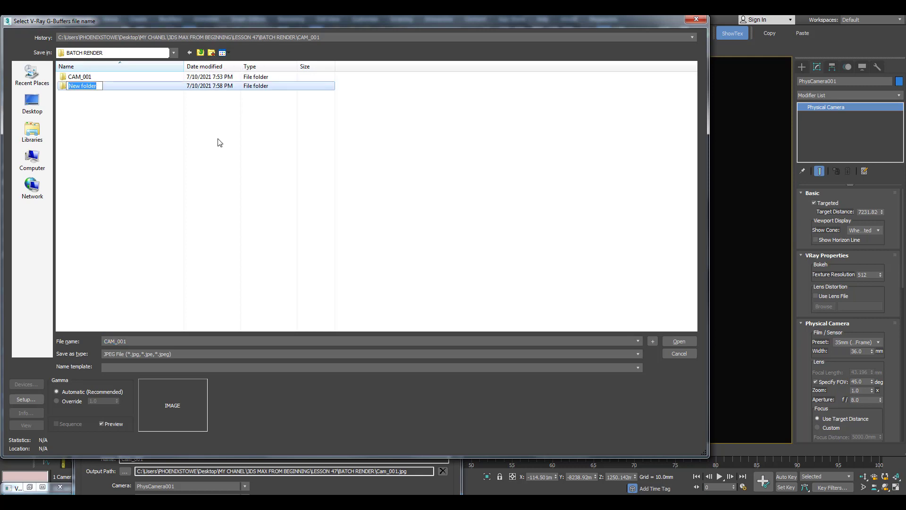
text(CAM_002)
key(Return)
key(Return)
Save the render channels file as CAM_002 in JPEG format, accepting the image quality of 100.
drag(129, 342, 123, 343)
text(2)
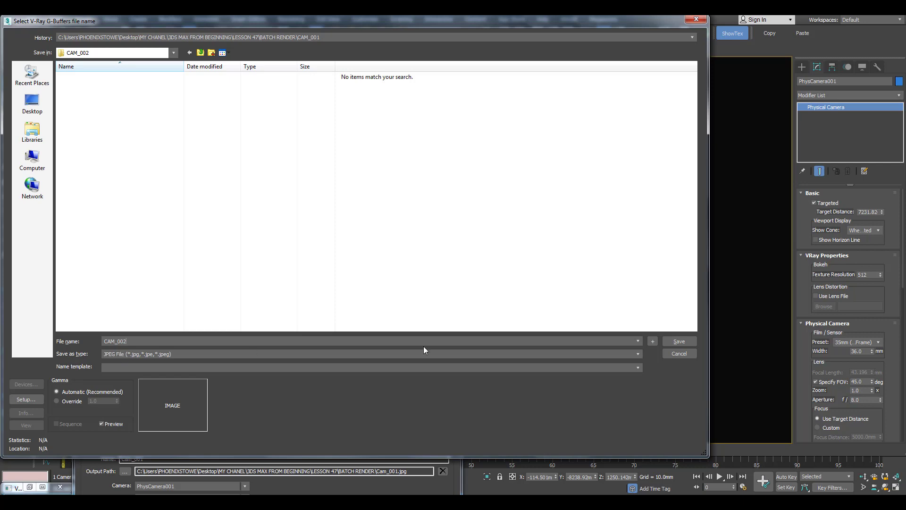
click(679, 342)
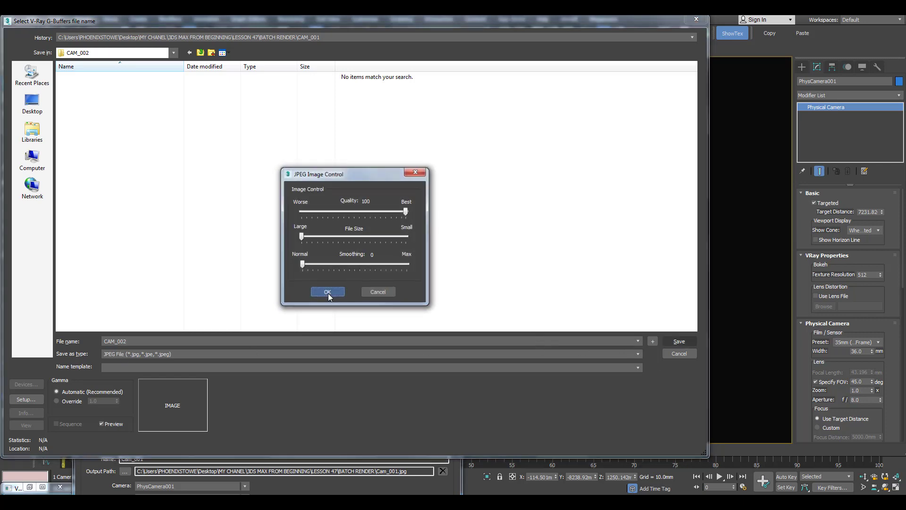
click(328, 293)
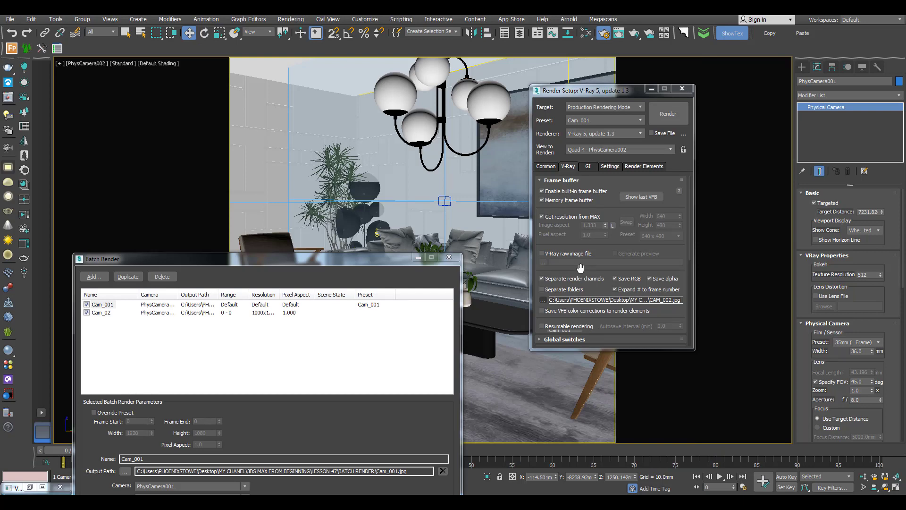
Save the current render settings as preset CAM_002 in the new preset folder, with all preset categories included.
click(598, 121)
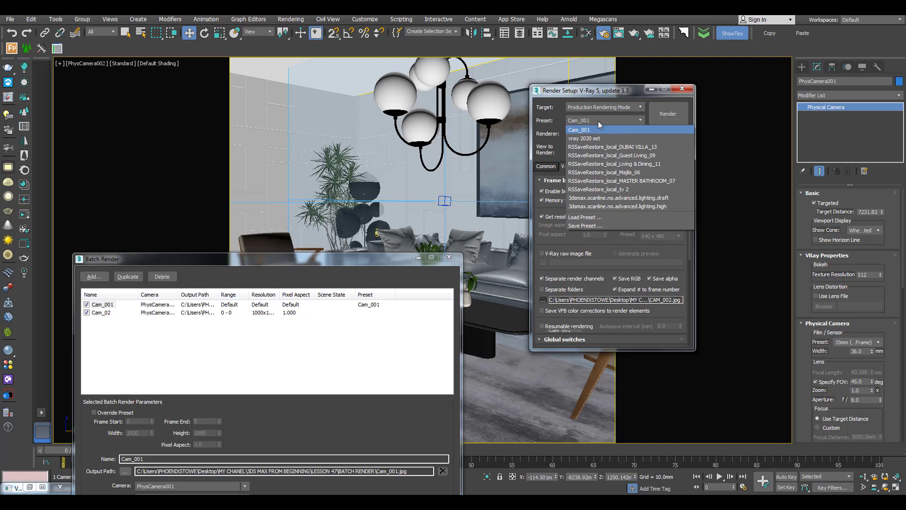
click(601, 226)
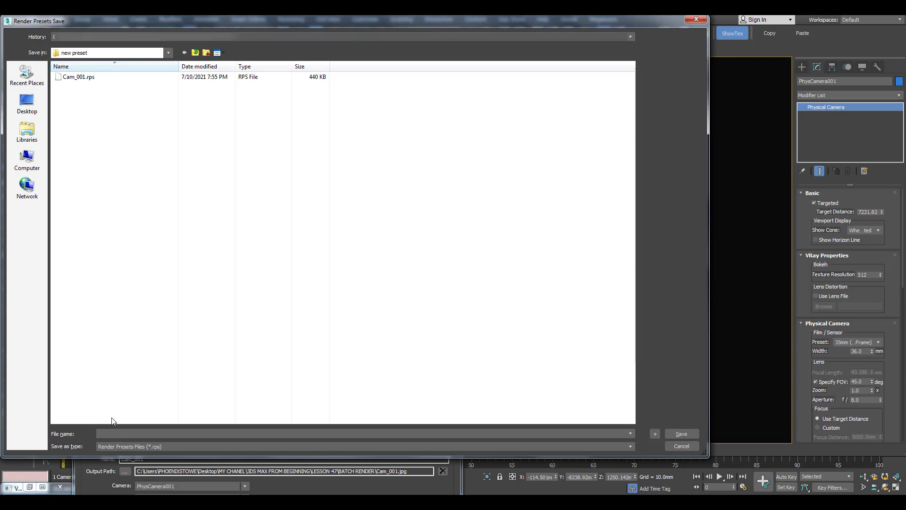
text(CAM_002)
key(Return)
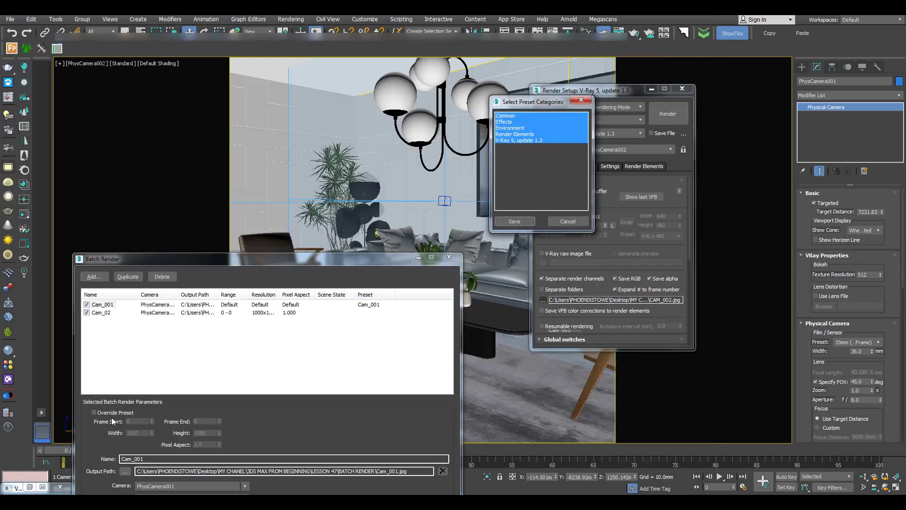
click(522, 222)
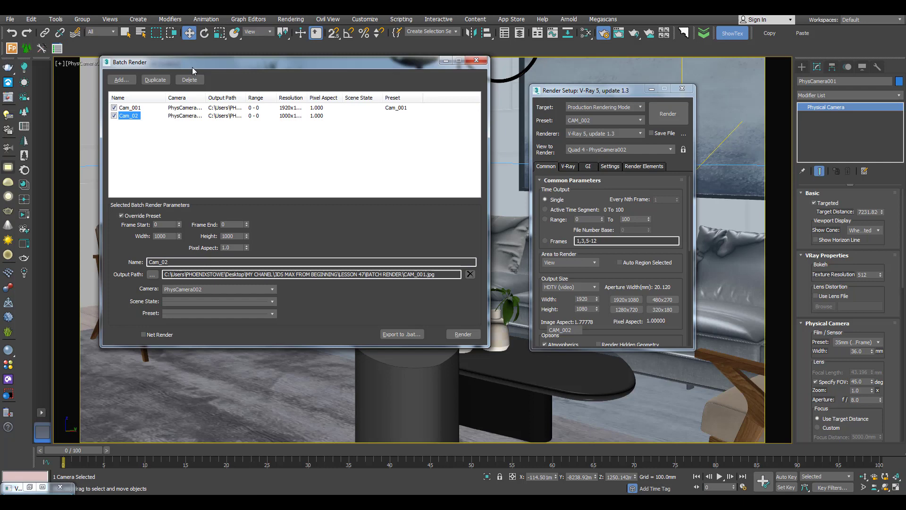
Assign the CAM_002 render preset to the Cam_02 batch entry.
drag(192, 67, 186, 101)
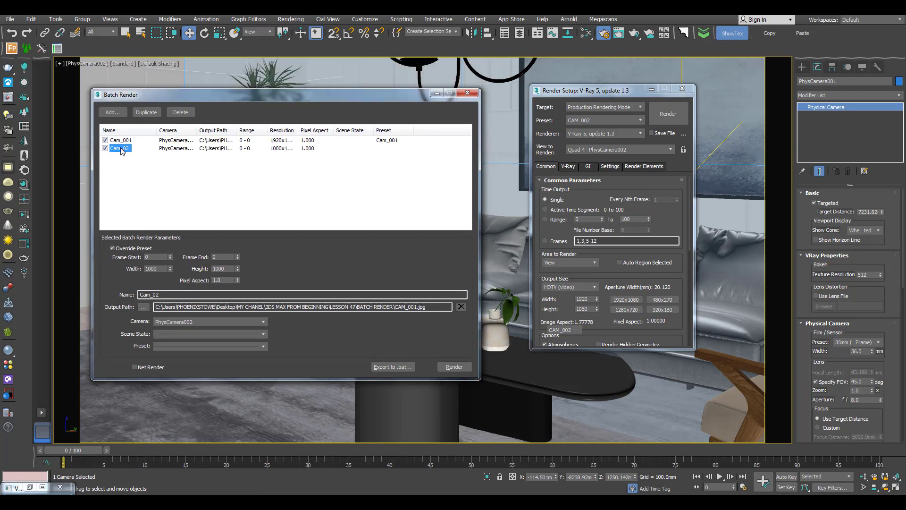
click(231, 346)
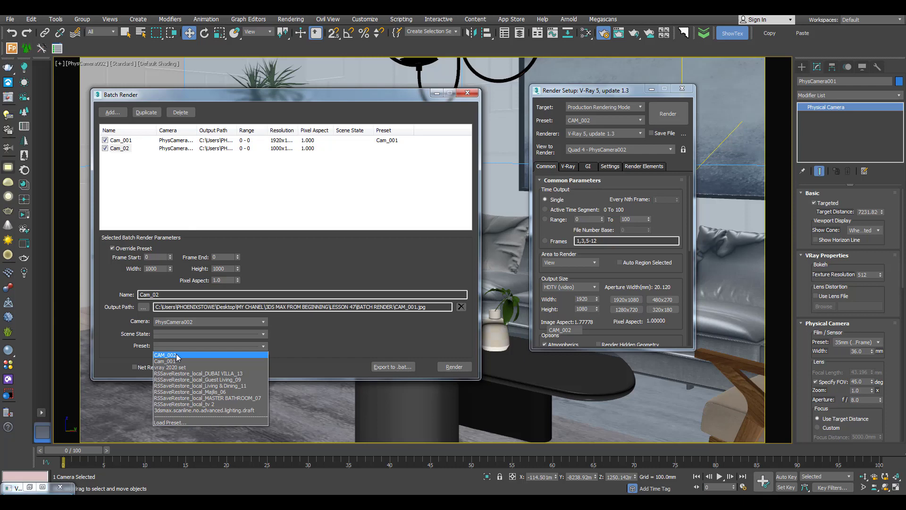
click(176, 354)
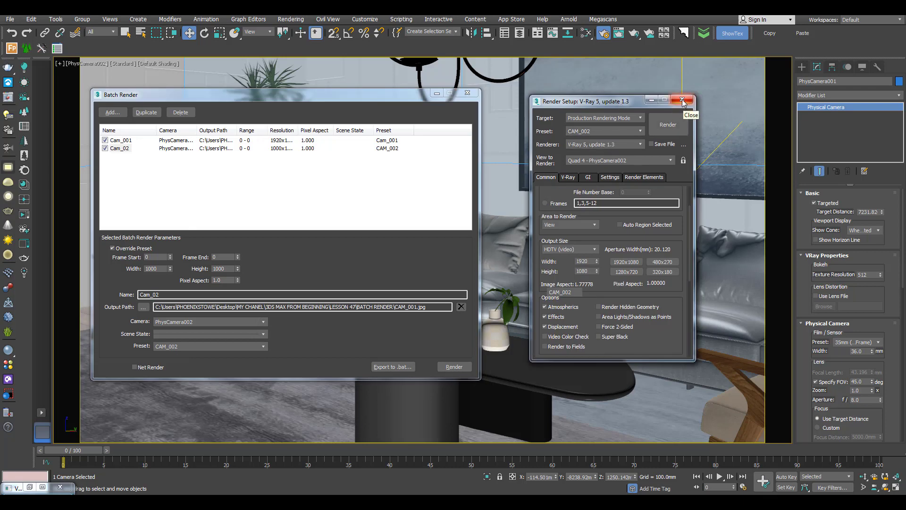
Set the output path of the Cam_001 batch entry to CAM_001.jpg inside the CAM_001 folder.
click(388, 107)
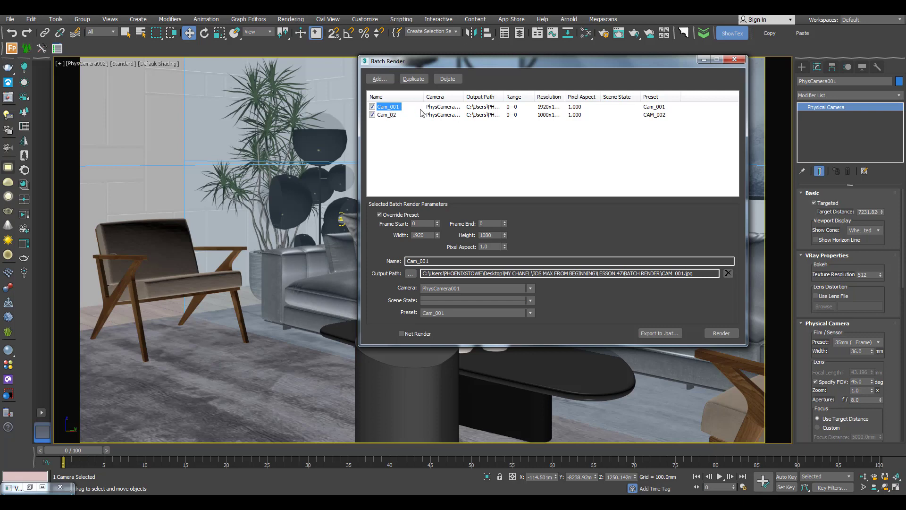
click(411, 276)
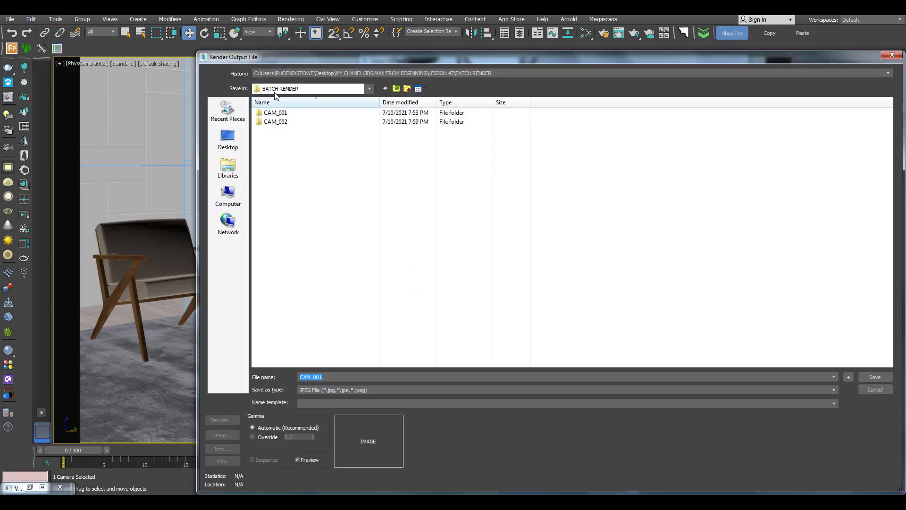
click(281, 114)
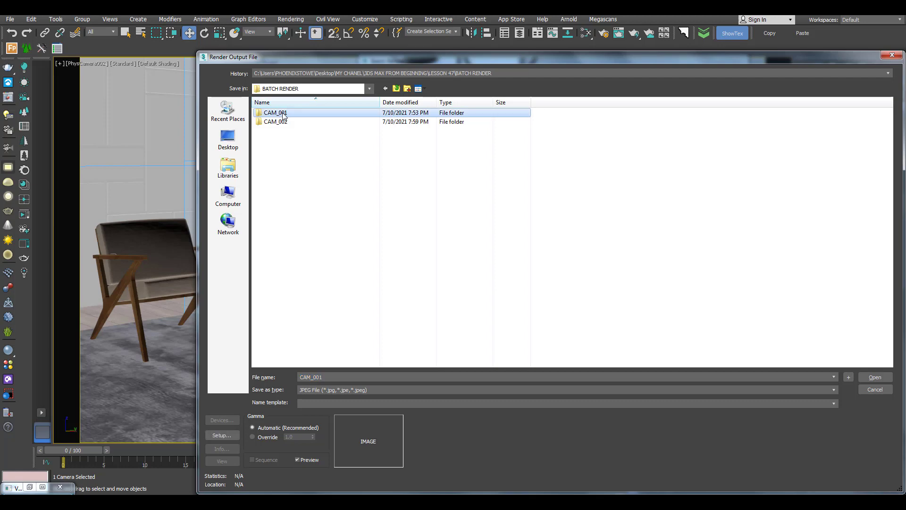
double_click(283, 114)
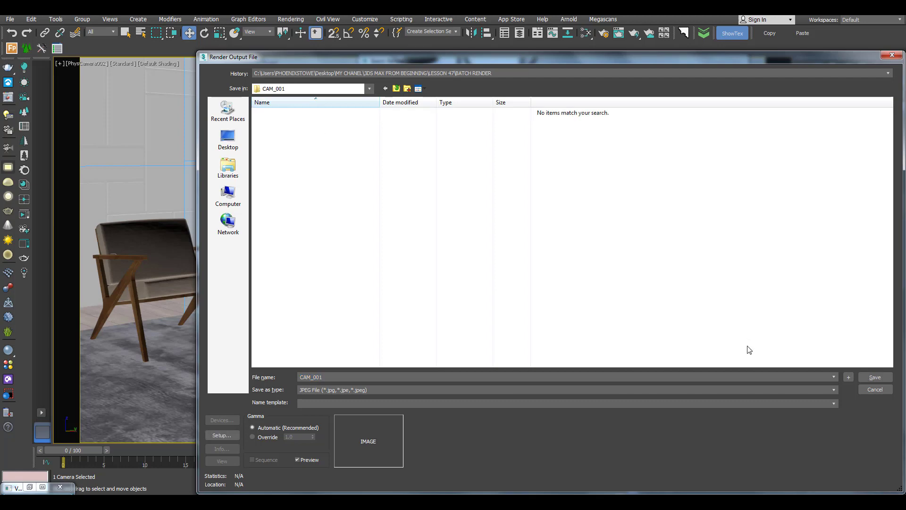
click(874, 377)
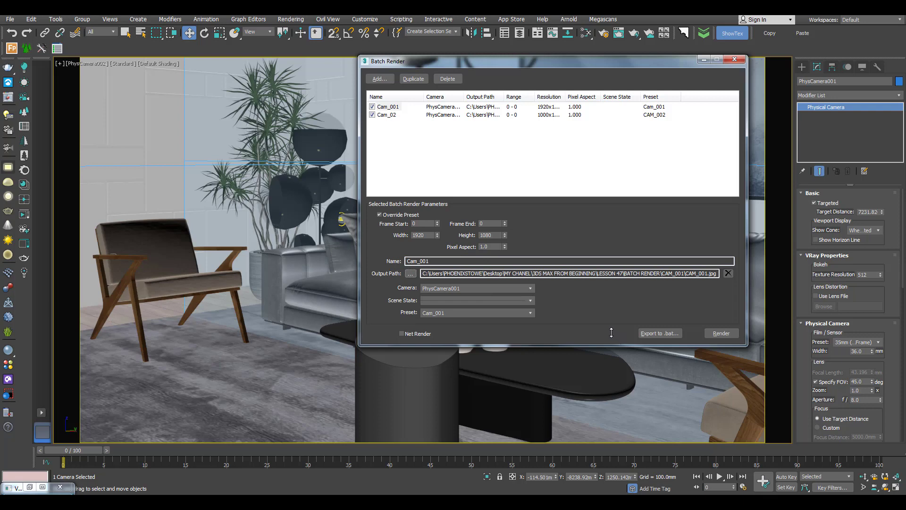
Set the output path of the Cam_02 batch entry to the CAM_002 folder, keeping the file name CAM_001.
click(386, 115)
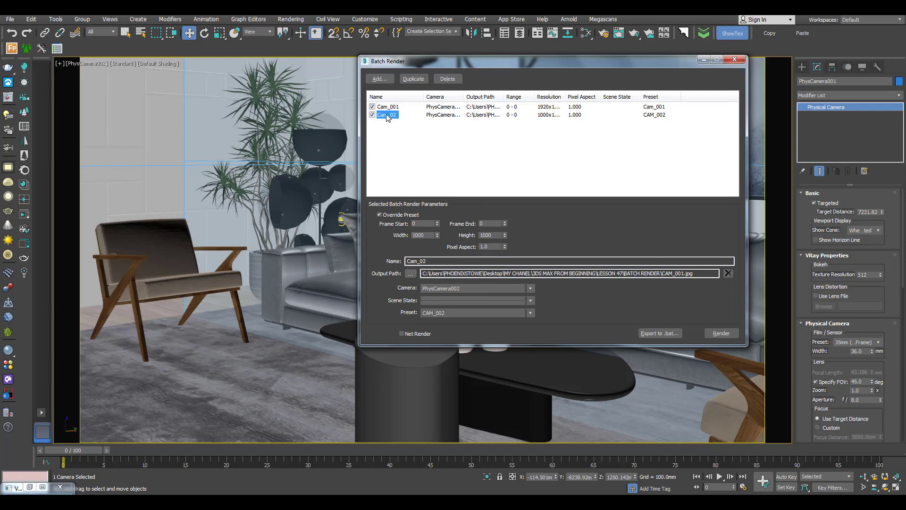
click(410, 275)
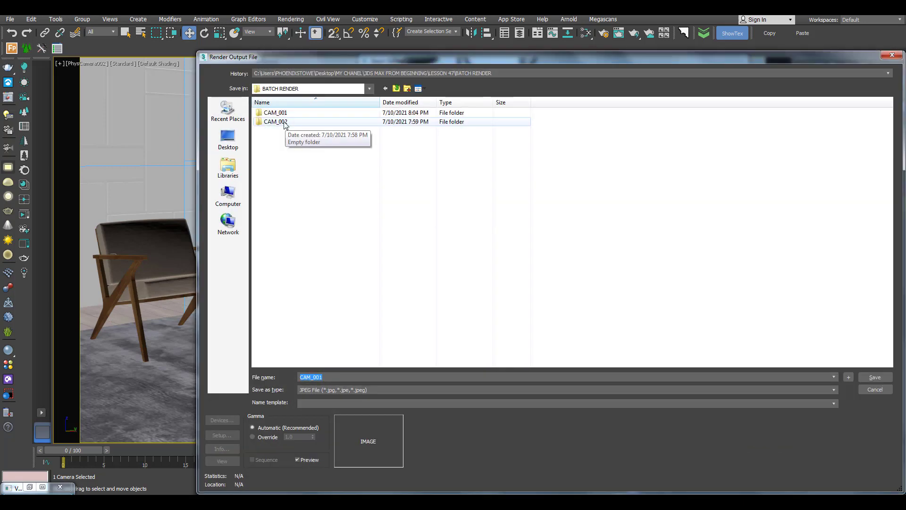
double_click(275, 121)
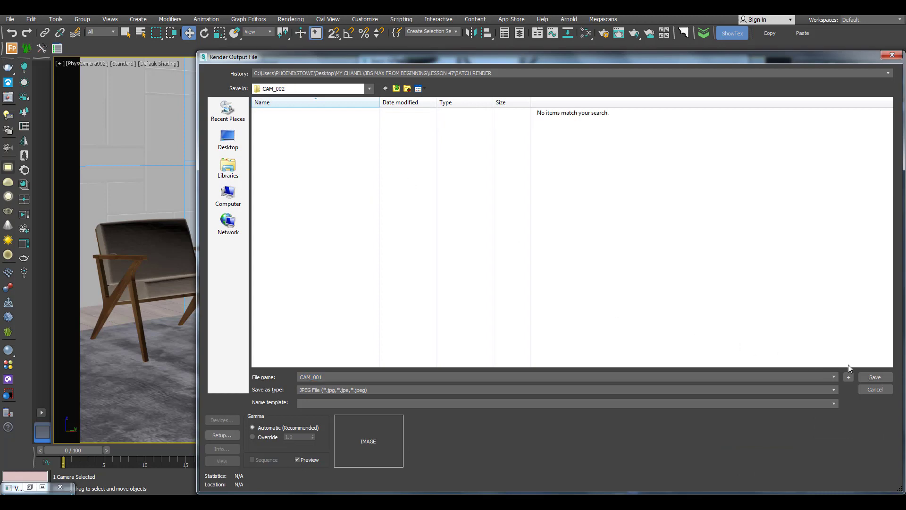
click(875, 378)
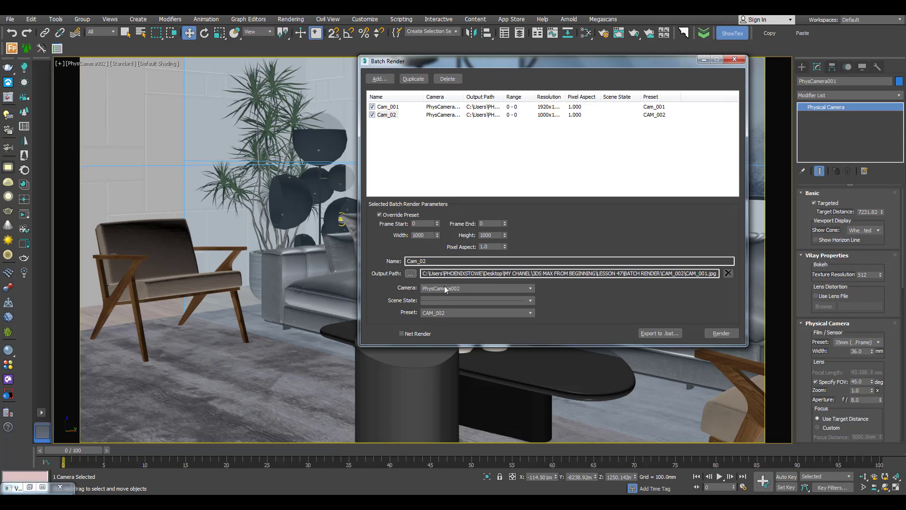
Run the batch render for both camera entries and view the images in the V-Ray Frame Buffer.
drag(538, 61, 409, 96)
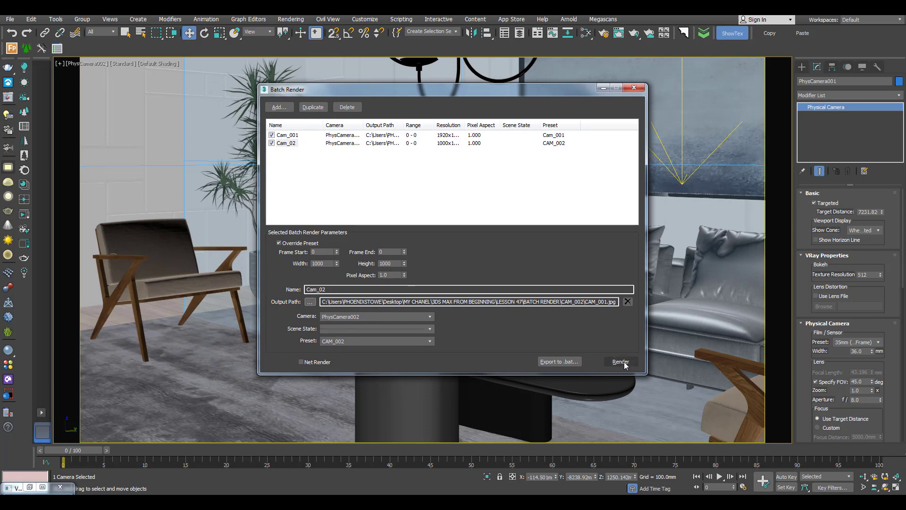
click(621, 362)
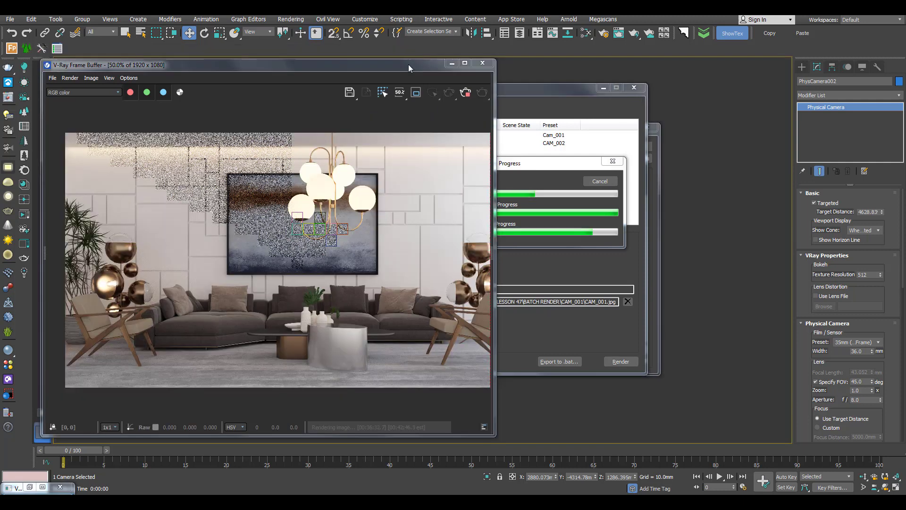
mouse_move(406, 64)
mouse_down()
mouse_move(396, 64)
mouse_move(405, 62)
mouse_up()
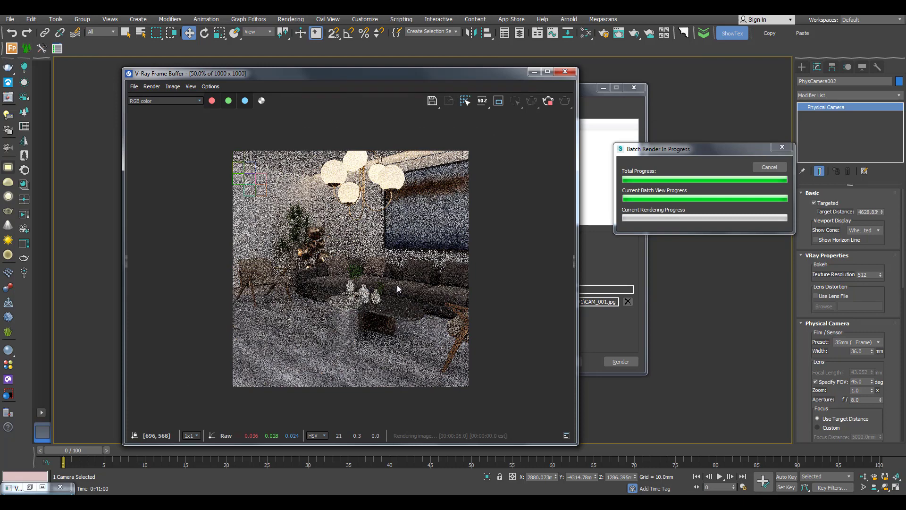
double_click(398, 289)
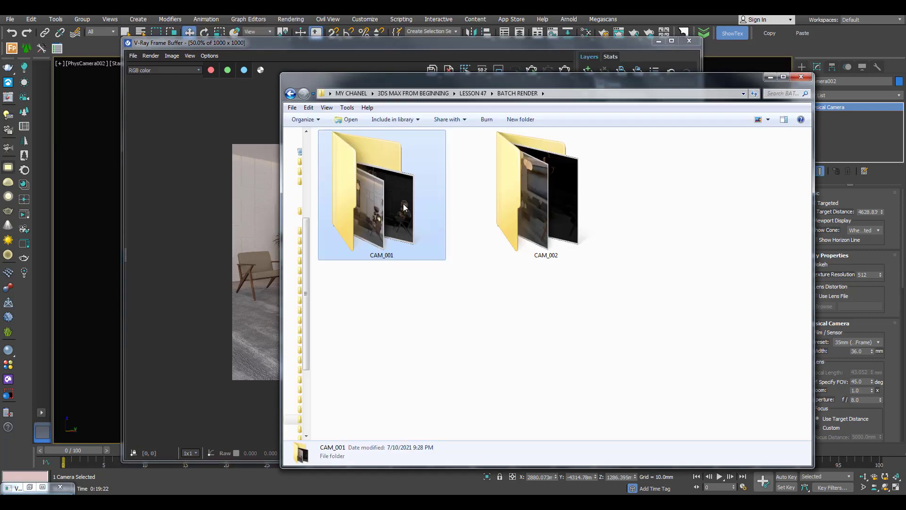
Examine the saved render channel images in the CAM_001 and CAM_002 folders, then return to the V-Ray Frame Buffer.
double_click(405, 207)
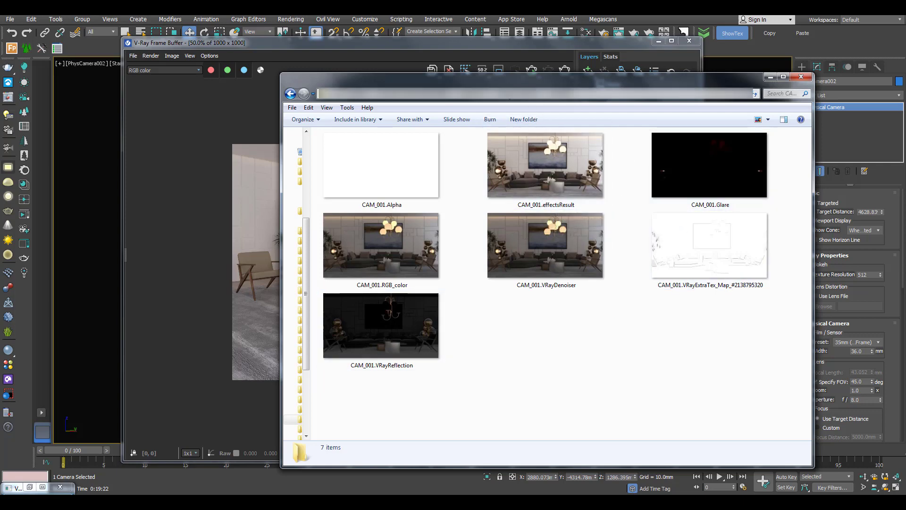
click(522, 94)
double_click(516, 202)
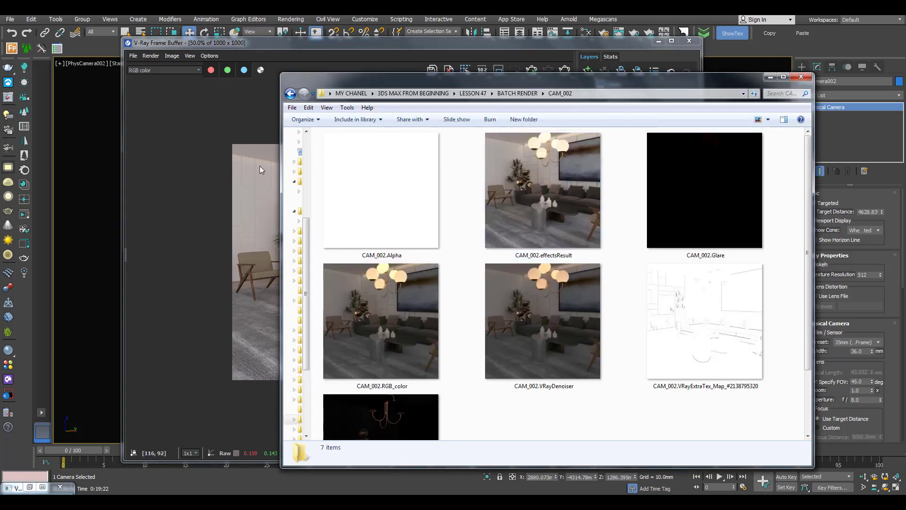
click(260, 166)
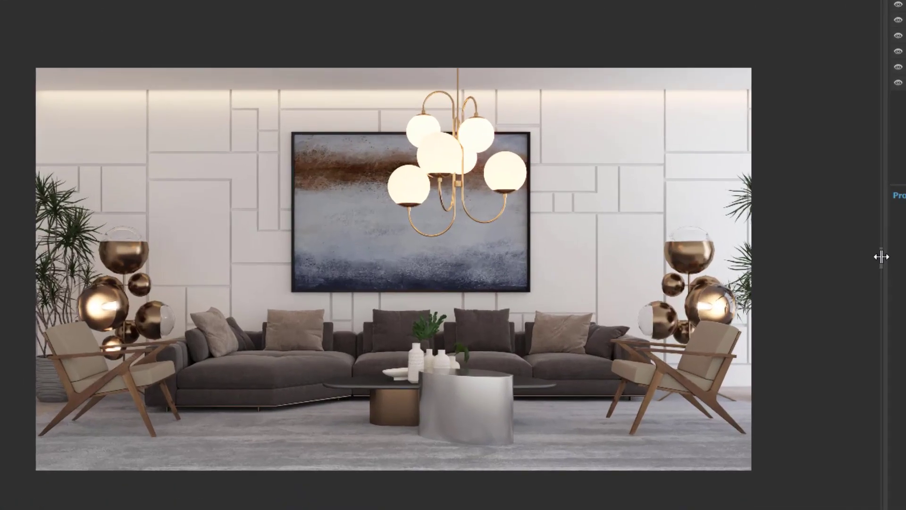